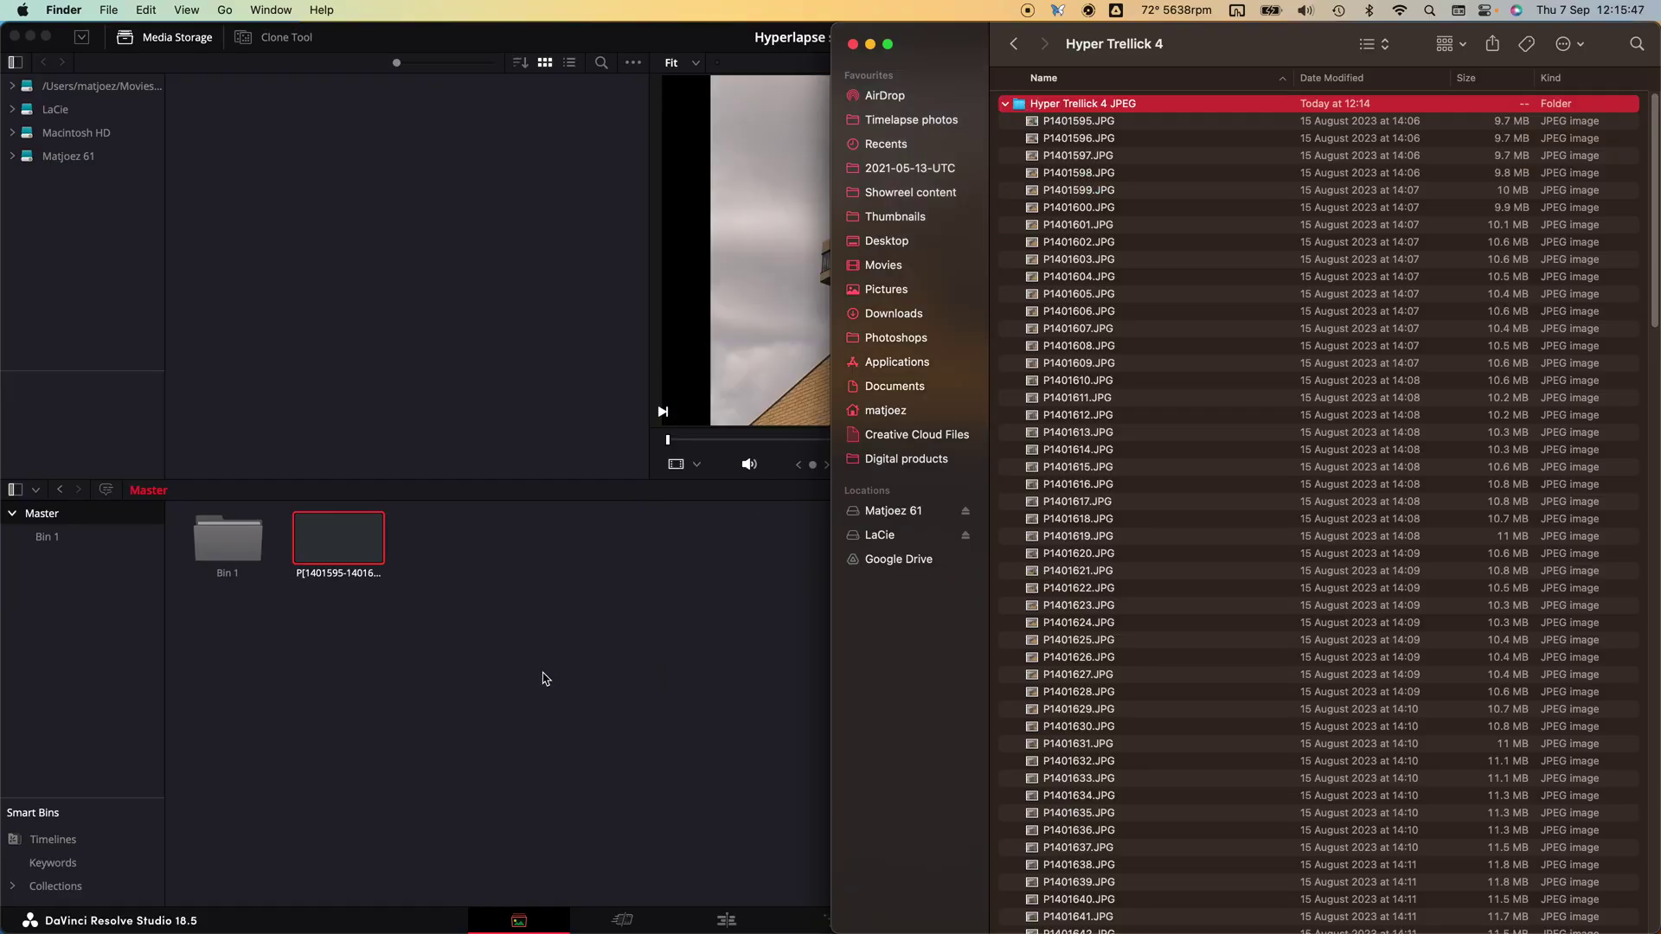
- Start a new timeline from the selected photo-sequence clip
left_click(502, 606)
left_click(338, 538)
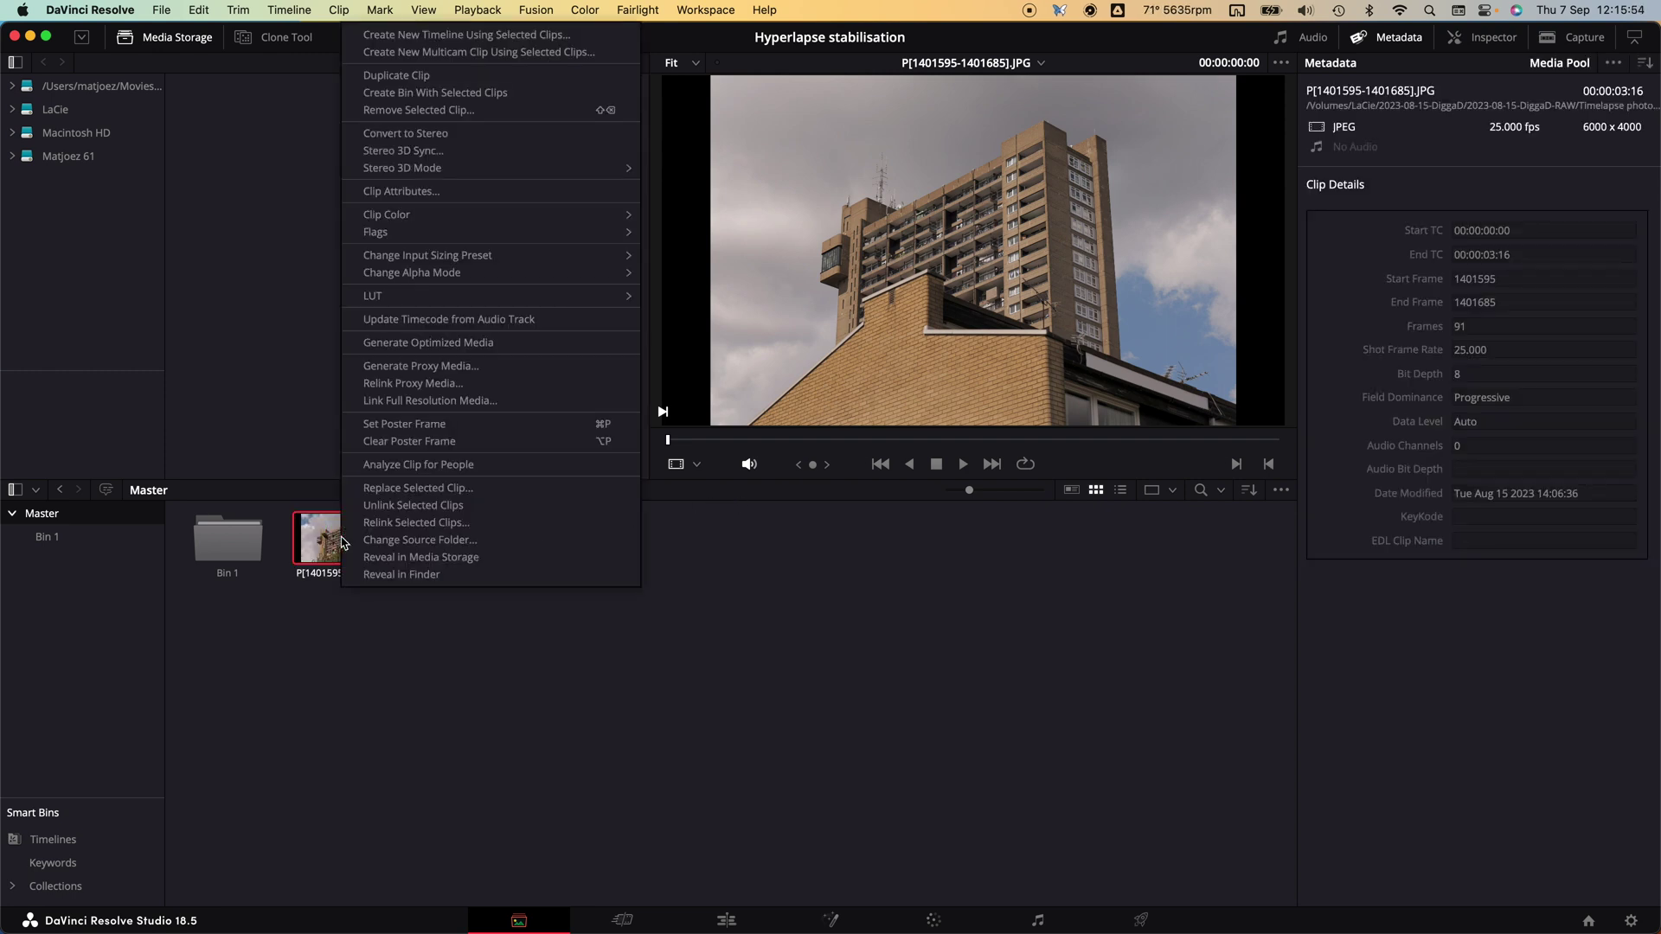
right_click(342, 545)
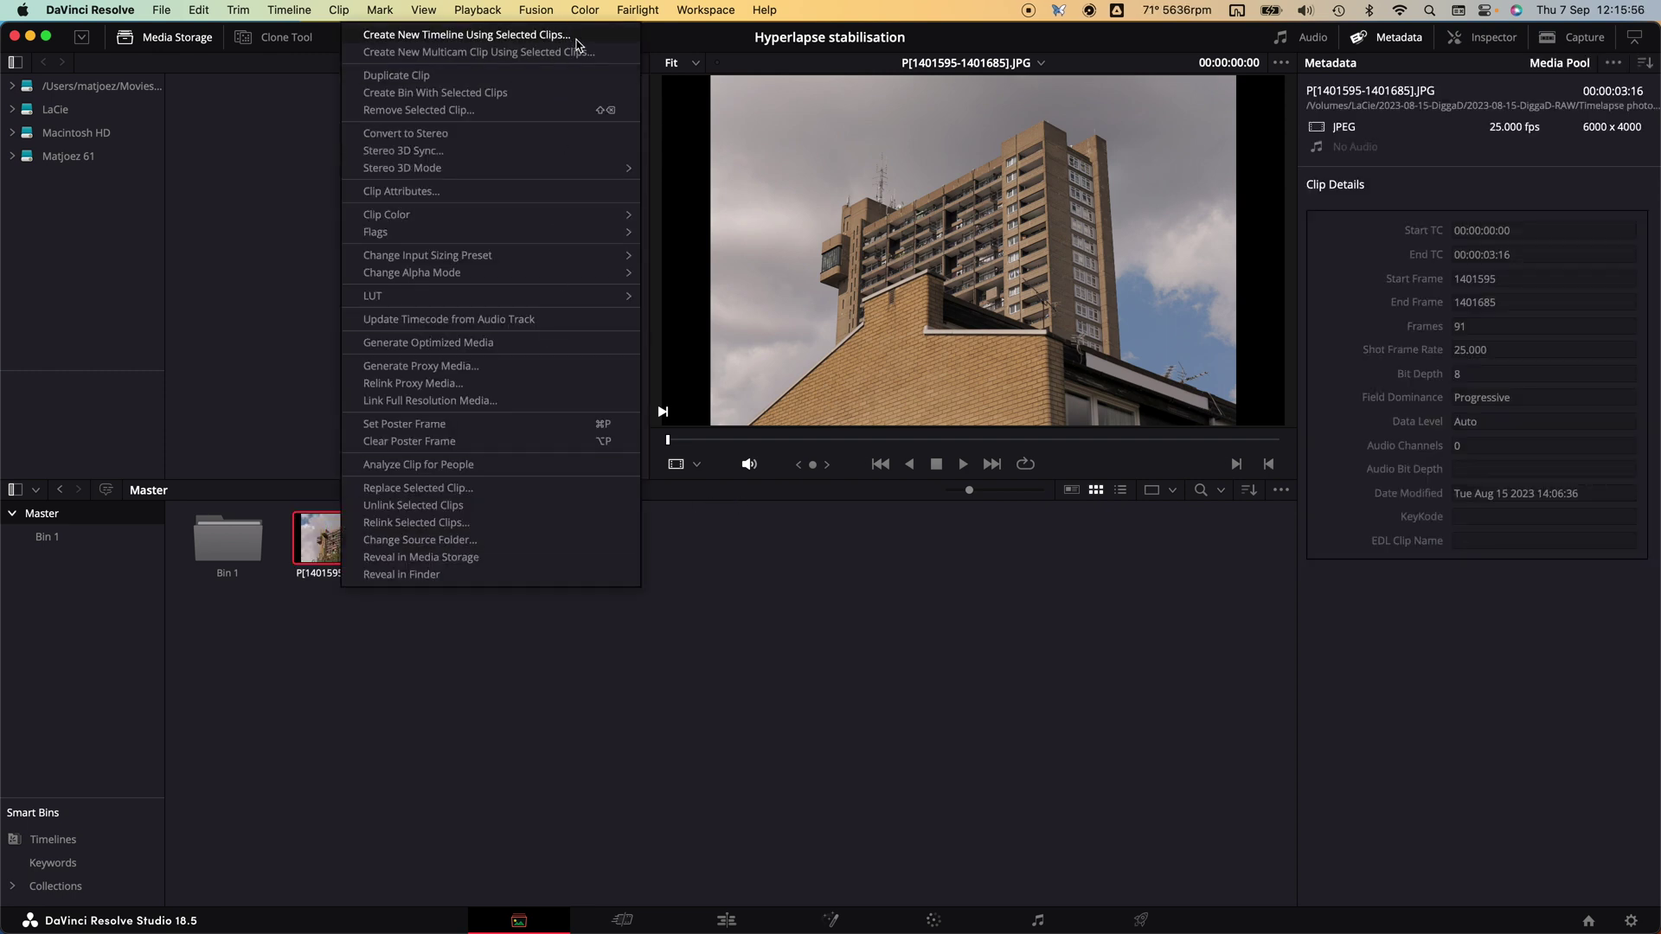
left_click(576, 36)
- Override project settings with a 6000 x 4000 format and create Timeline 4
left_click(634, 536)
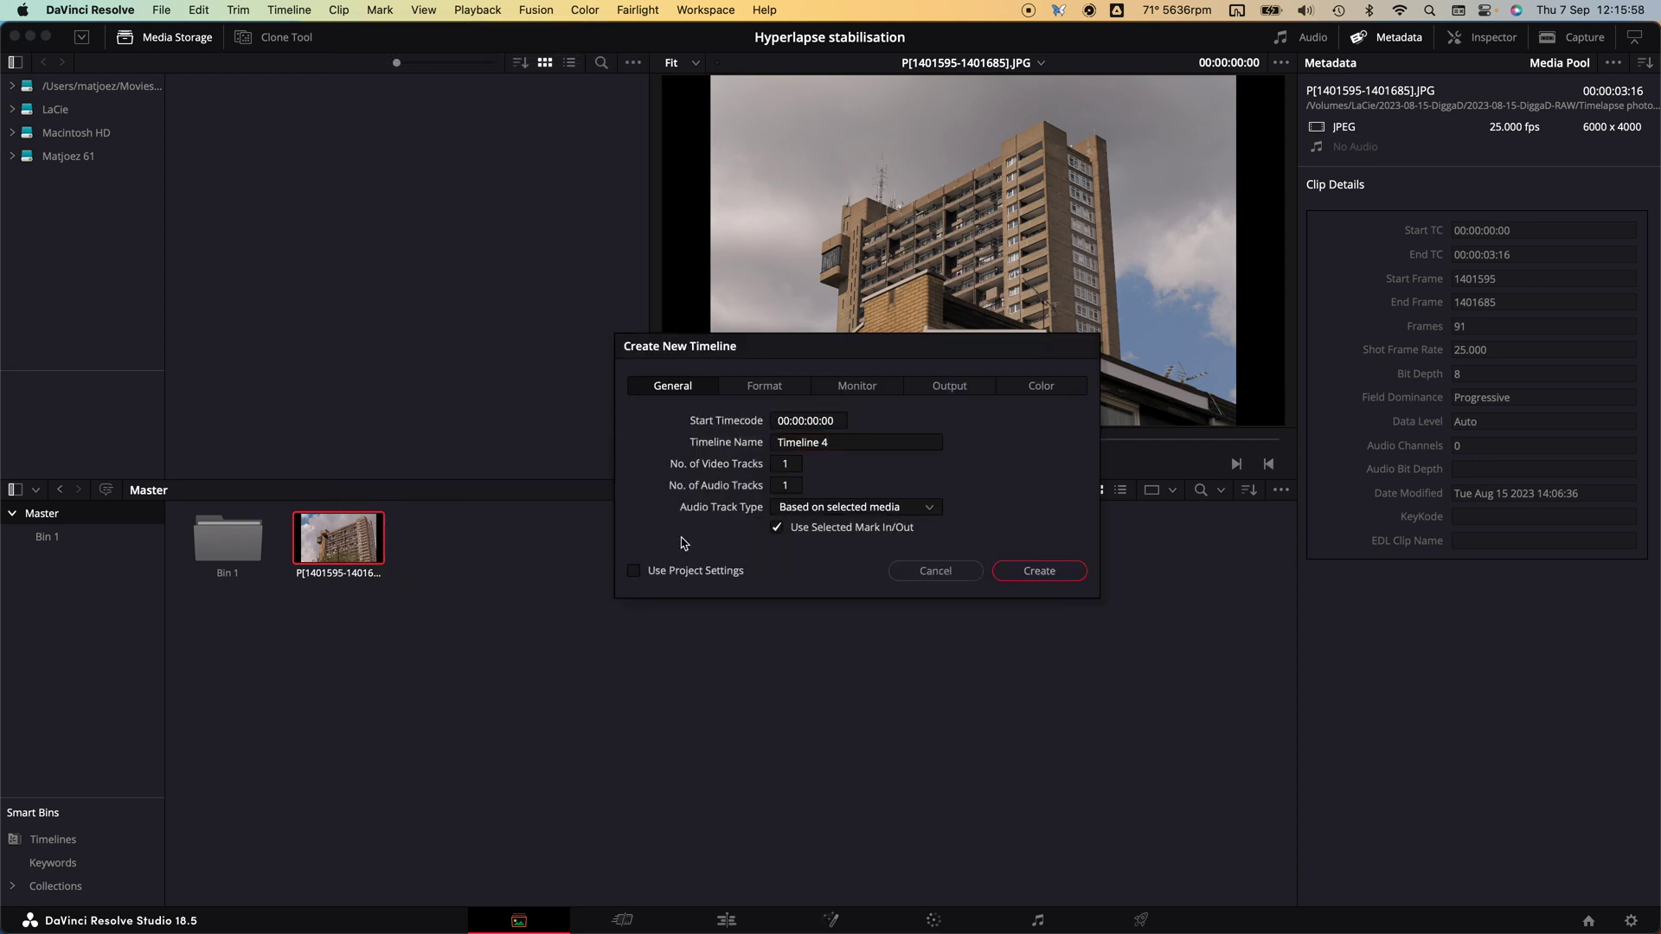
left_click(803, 395)
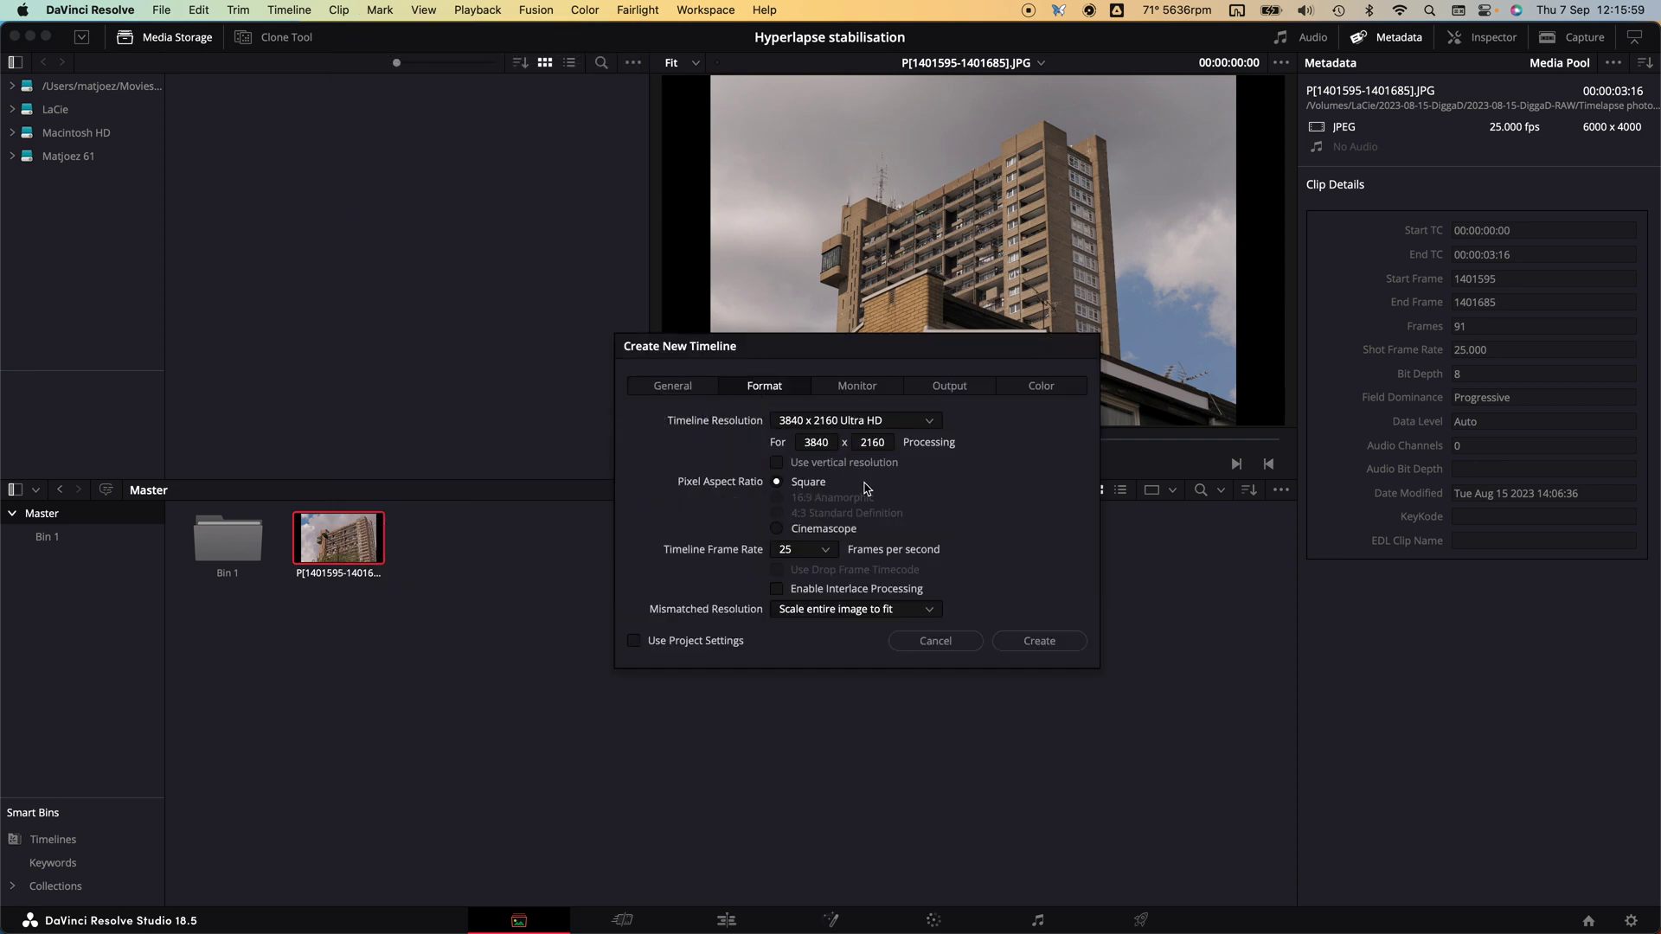
left_click(829, 423)
left_click(830, 430)
left_click(819, 445)
key("Tab")
type("40")
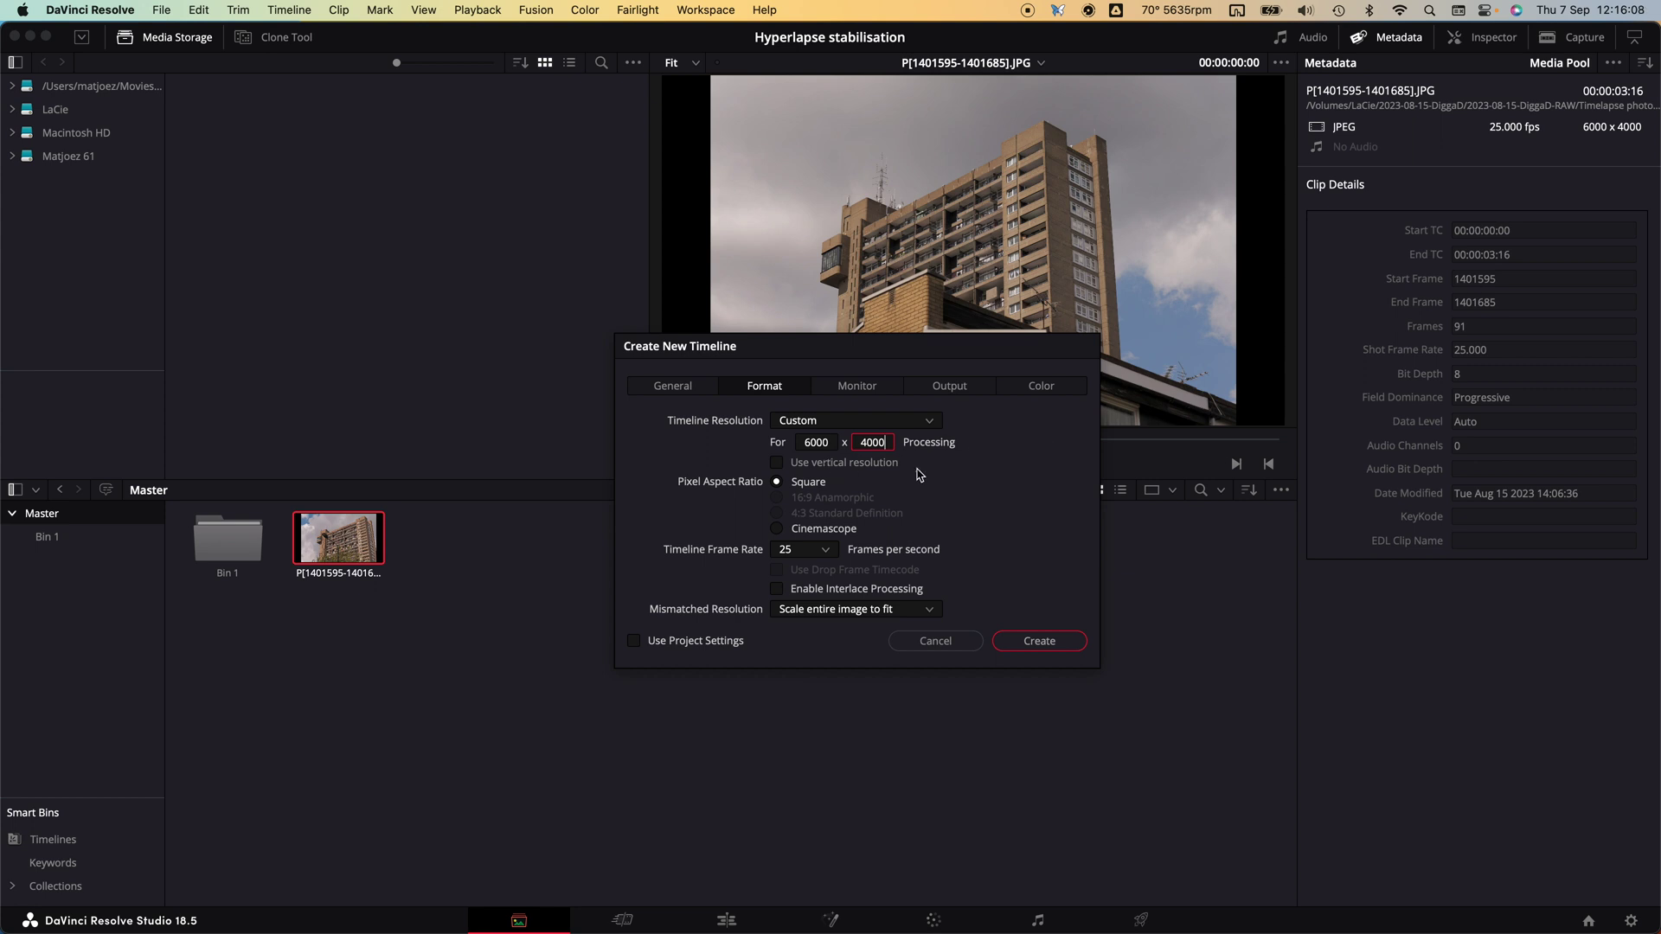
left_click(1037, 645)
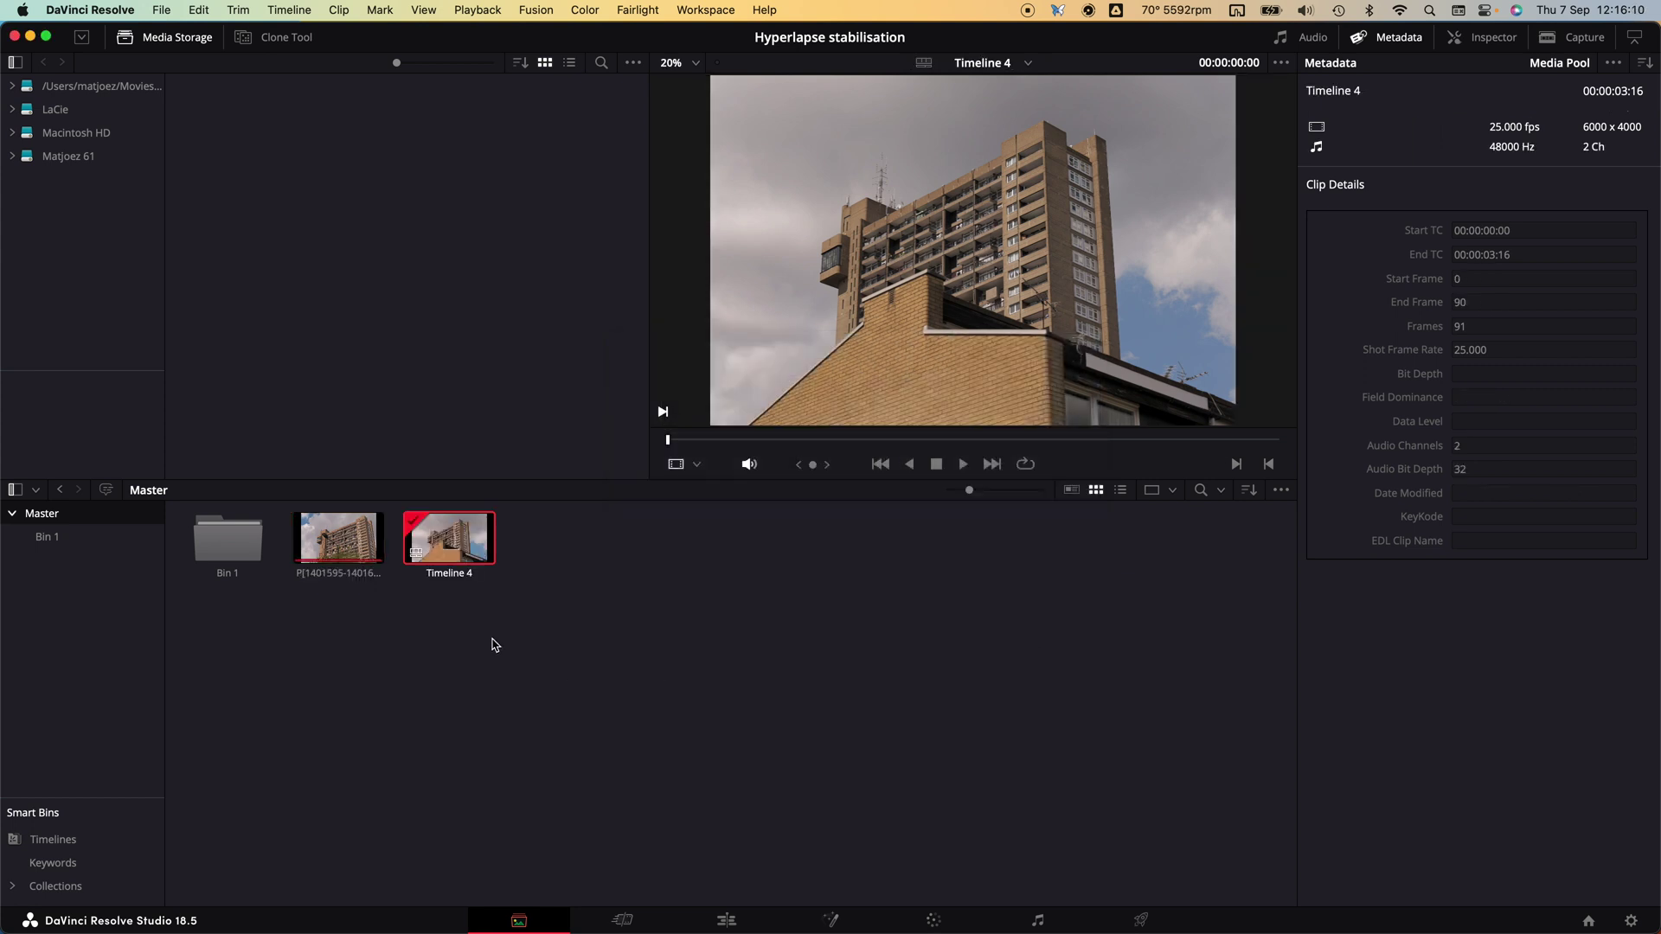
- Open Timeline 4, scrub through the photo sequence, and select the clip on Video 1
double_click(465, 528)
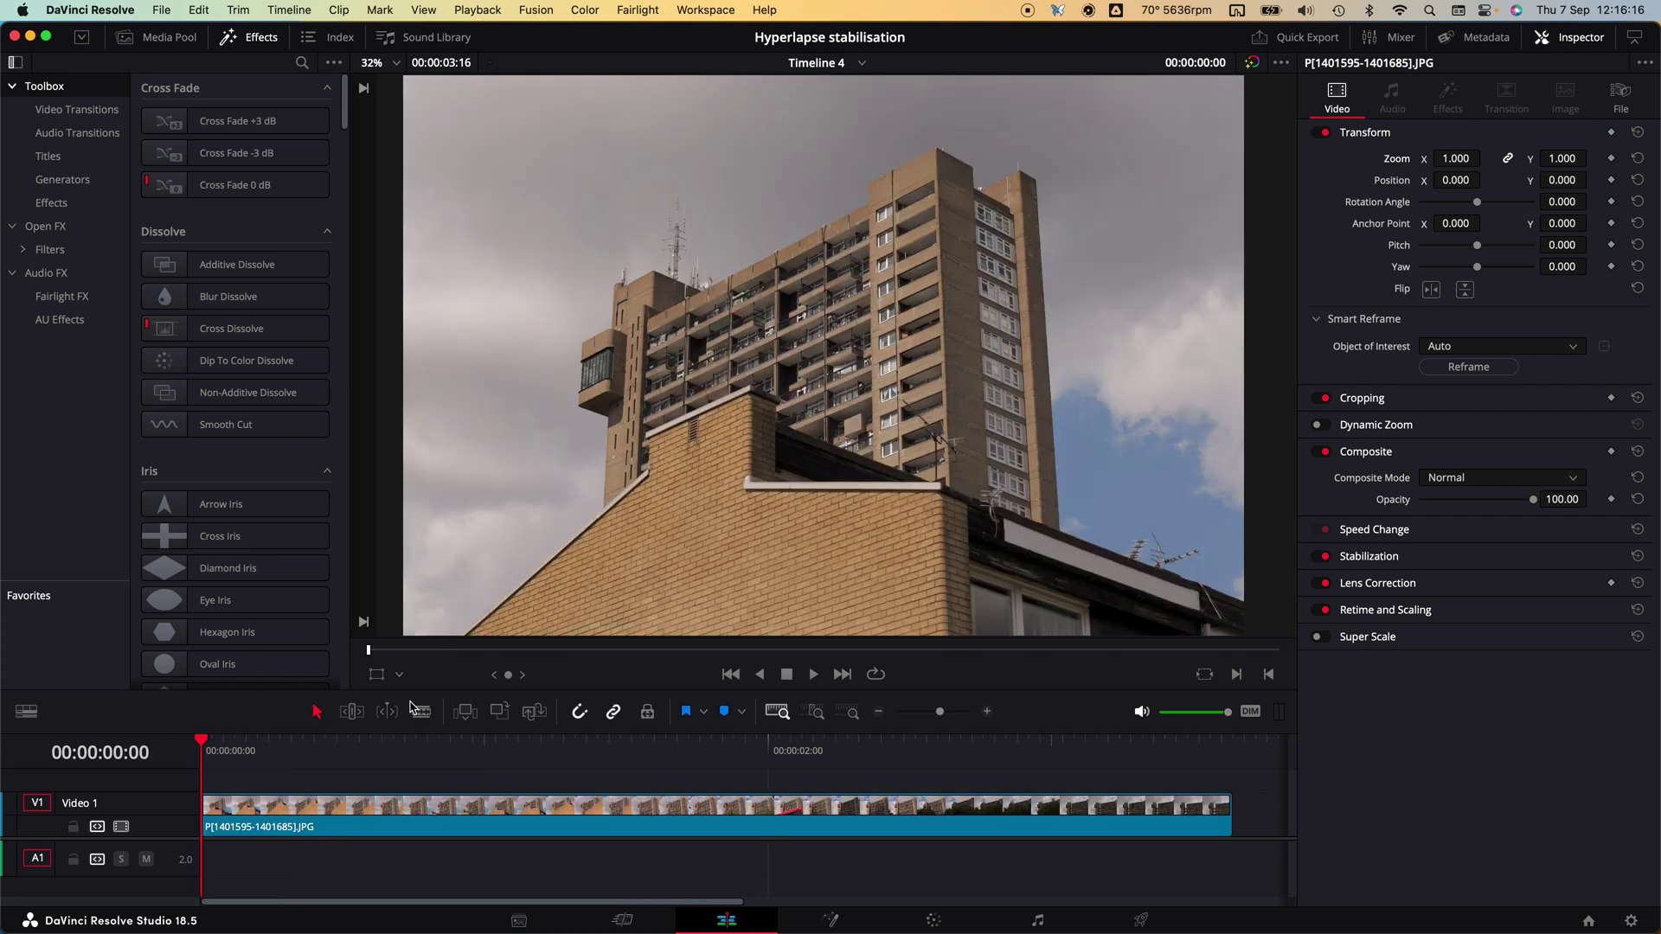
mouse_move(217, 751)
left_mouse_down()
mouse_move(838, 753)
mouse_move(202, 749)
left_mouse_up()
left_click(360, 807)
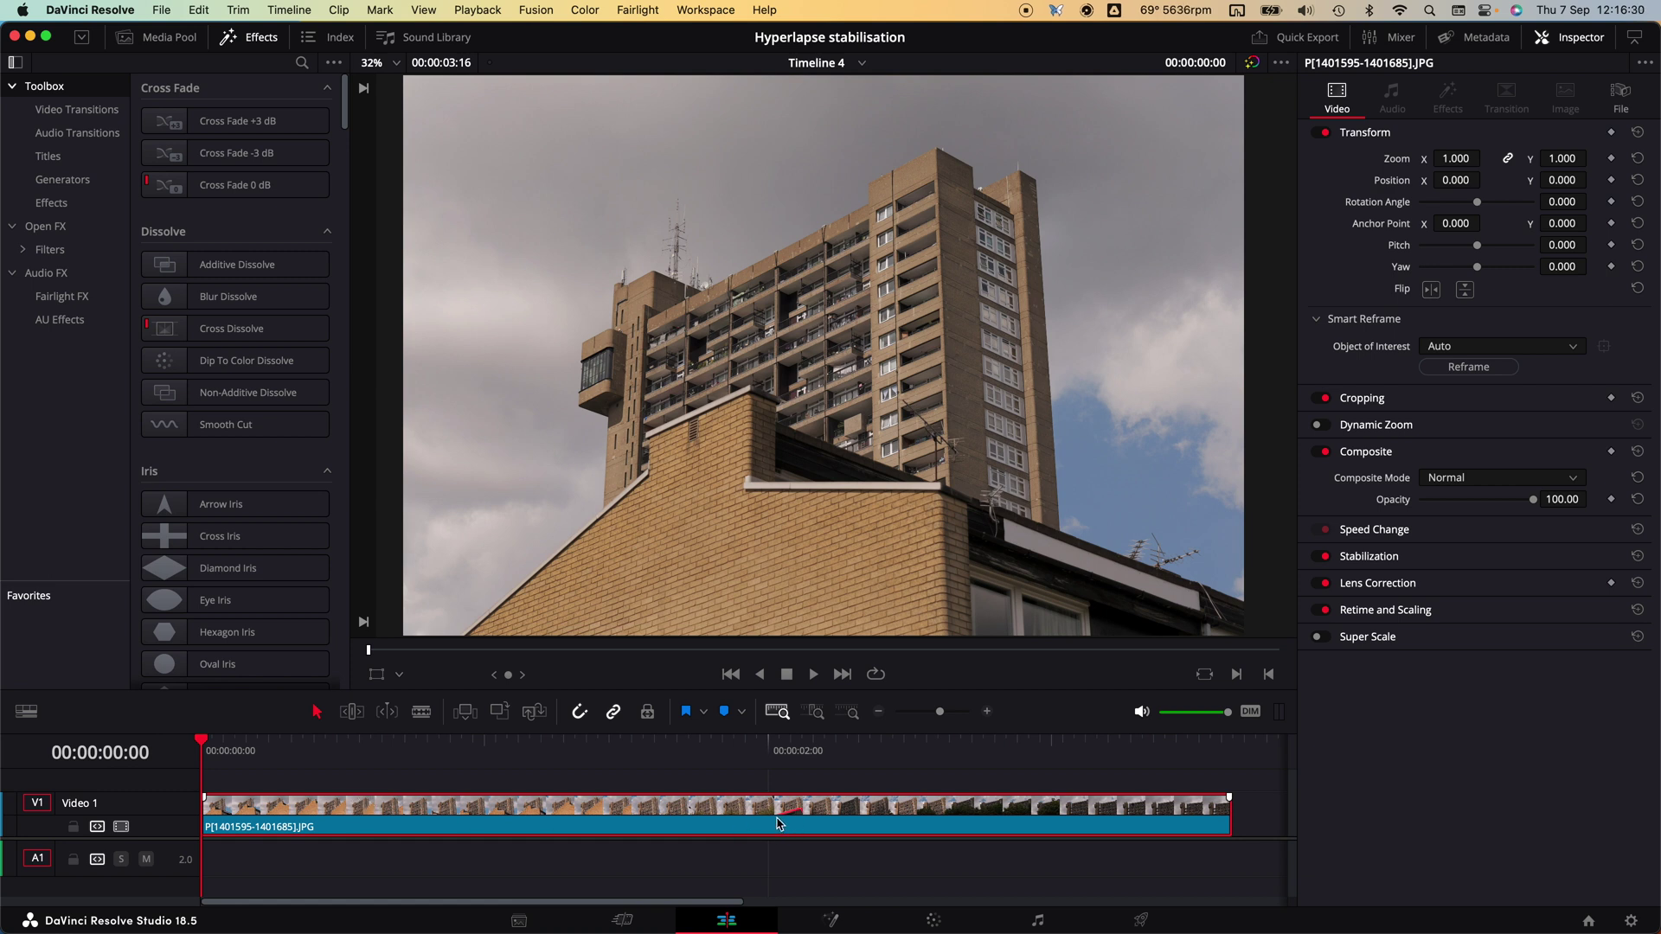
- In Fusion, insert a Planar Tracker between MediaIn1 and MediaOut1 and preview the frames
left_click(833, 920)
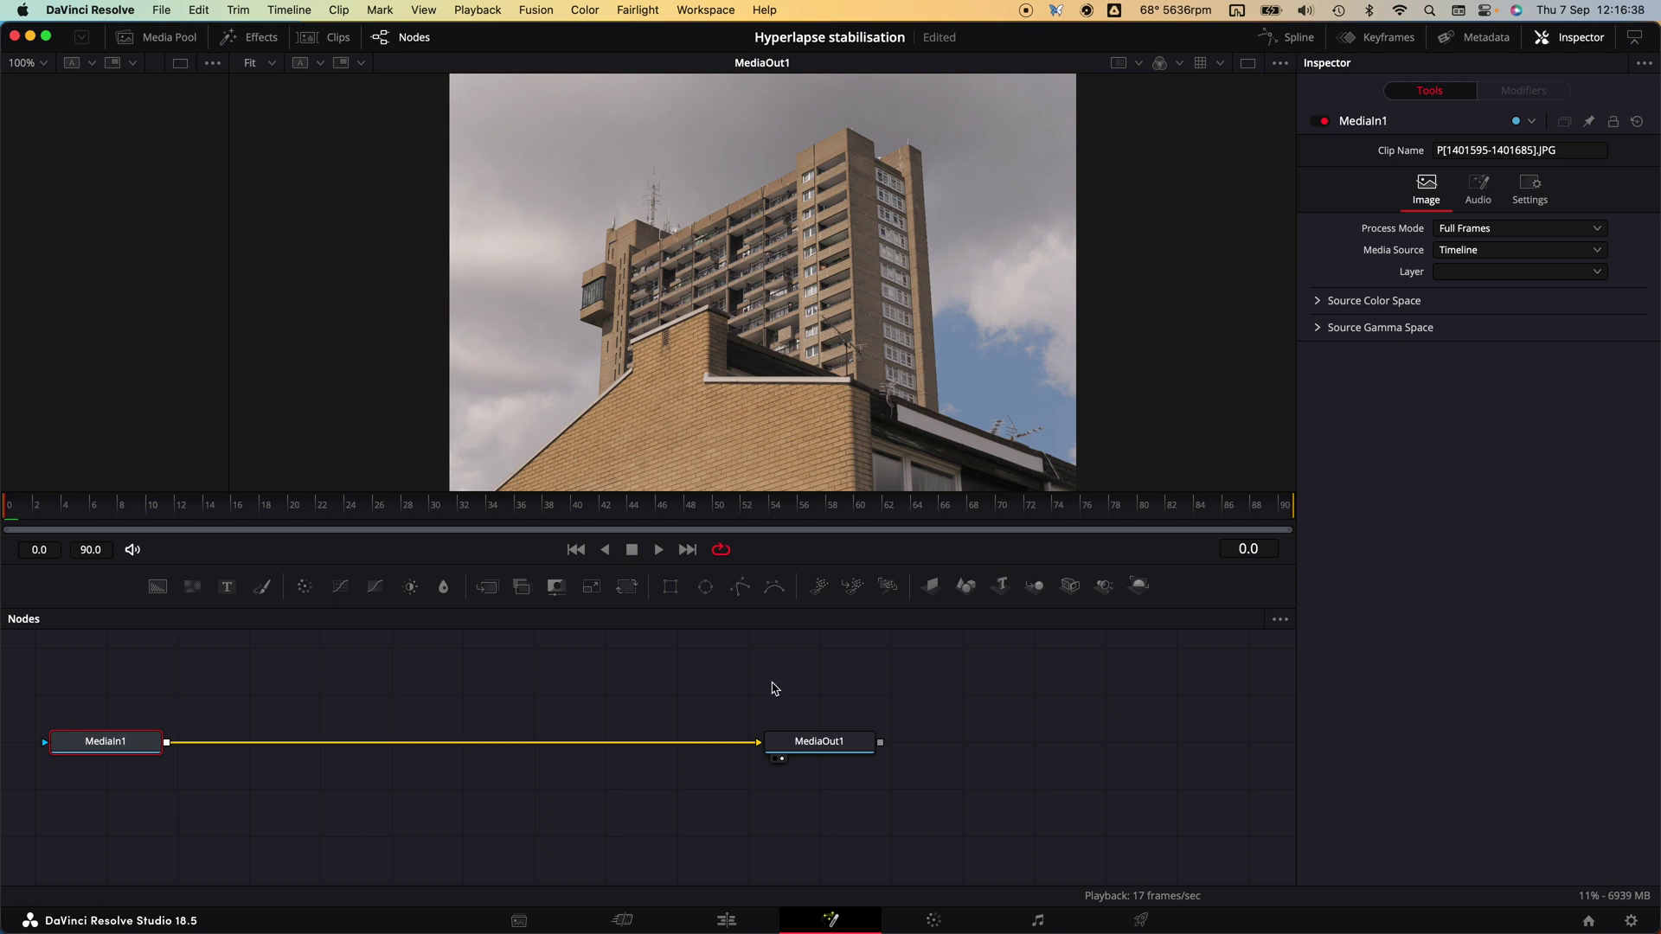
right_click(437, 746)
mouse_move(548, 463)
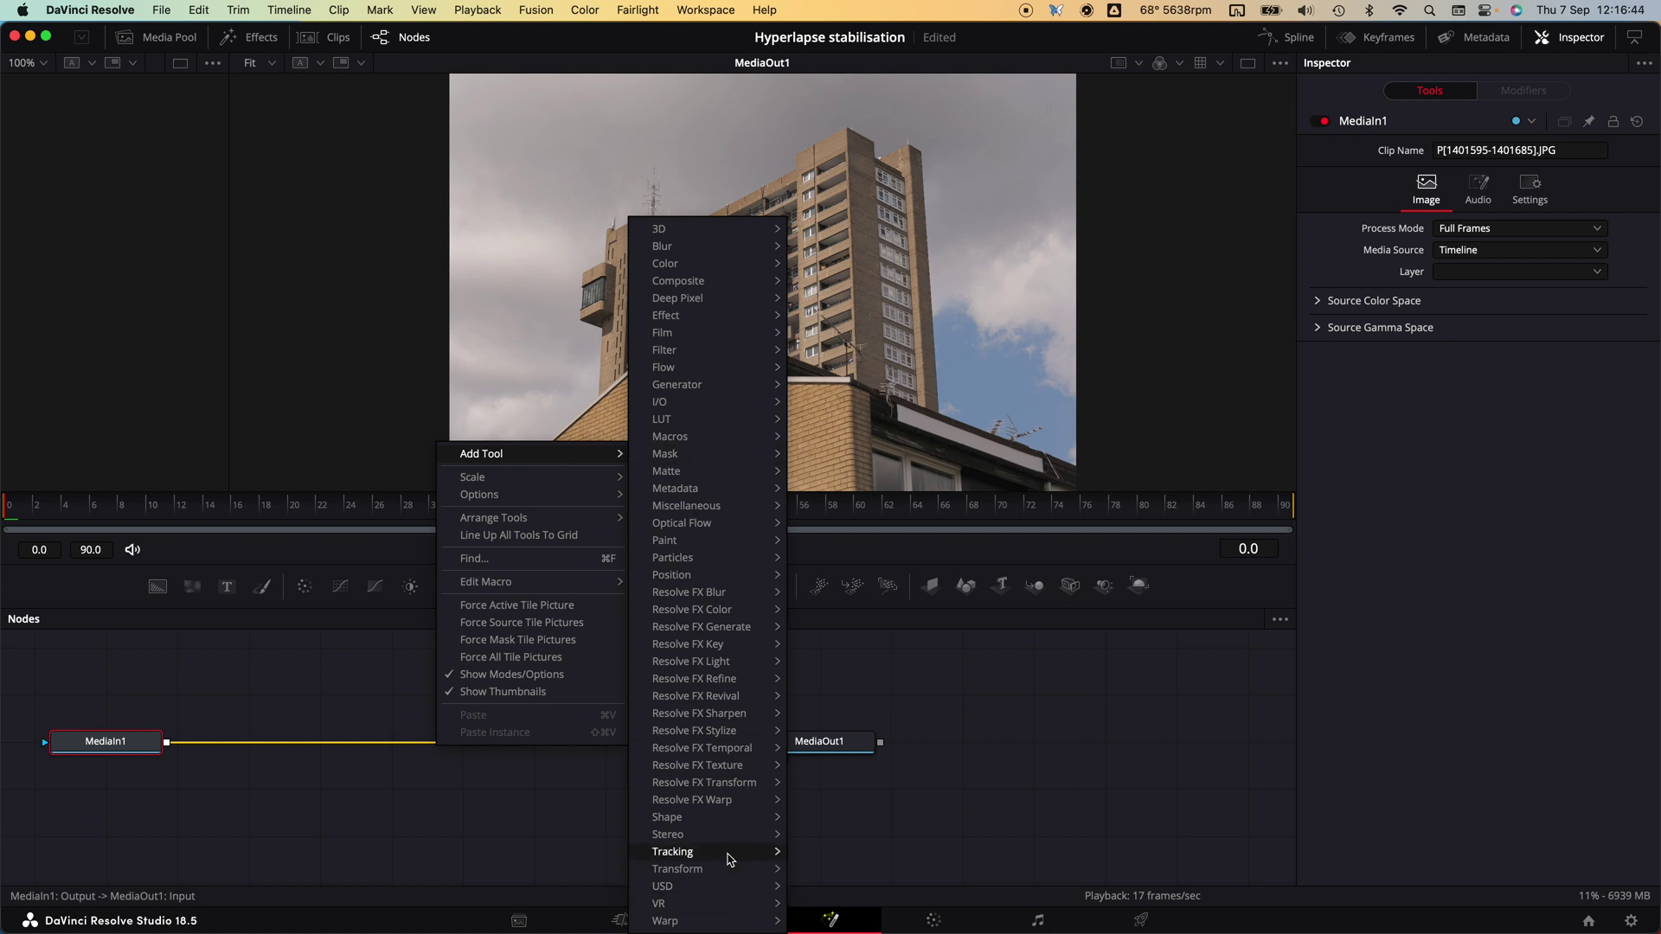
mouse_move(728, 858)
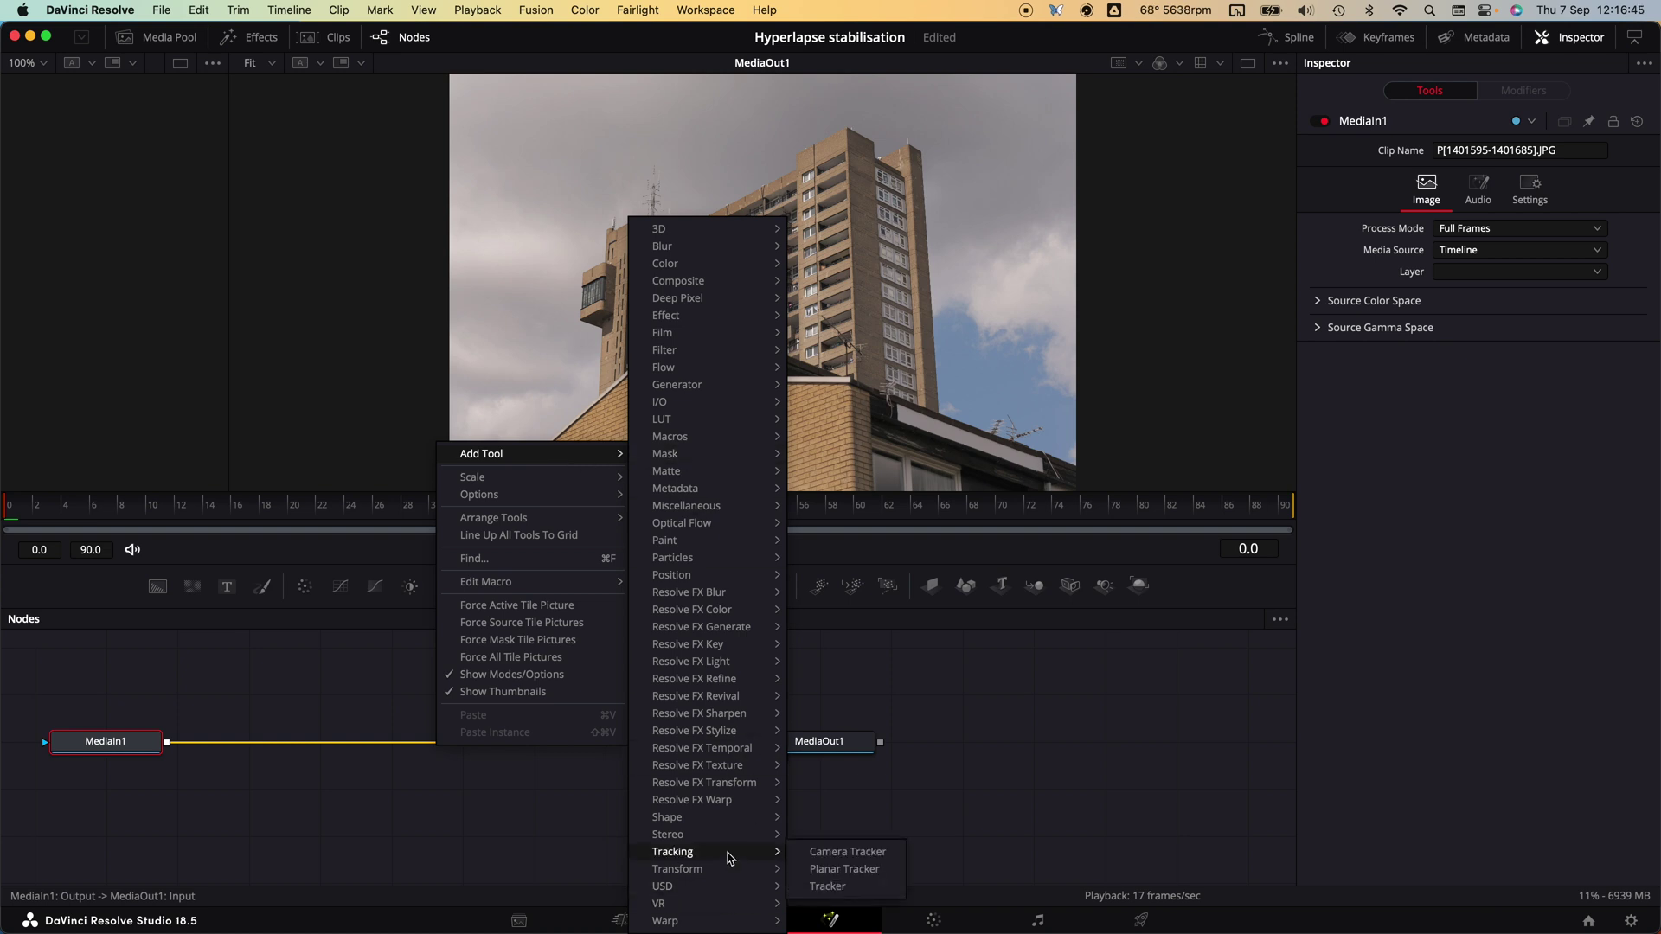
left_click(857, 869)
left_click_drag(446, 749, 472, 745)
mouse_move(51, 516)
left_mouse_down()
mouse_move(1287, 502)
mouse_move(397, 459)
mouse_move(11, 482)
mouse_move(25, 499)
left_mouse_up()
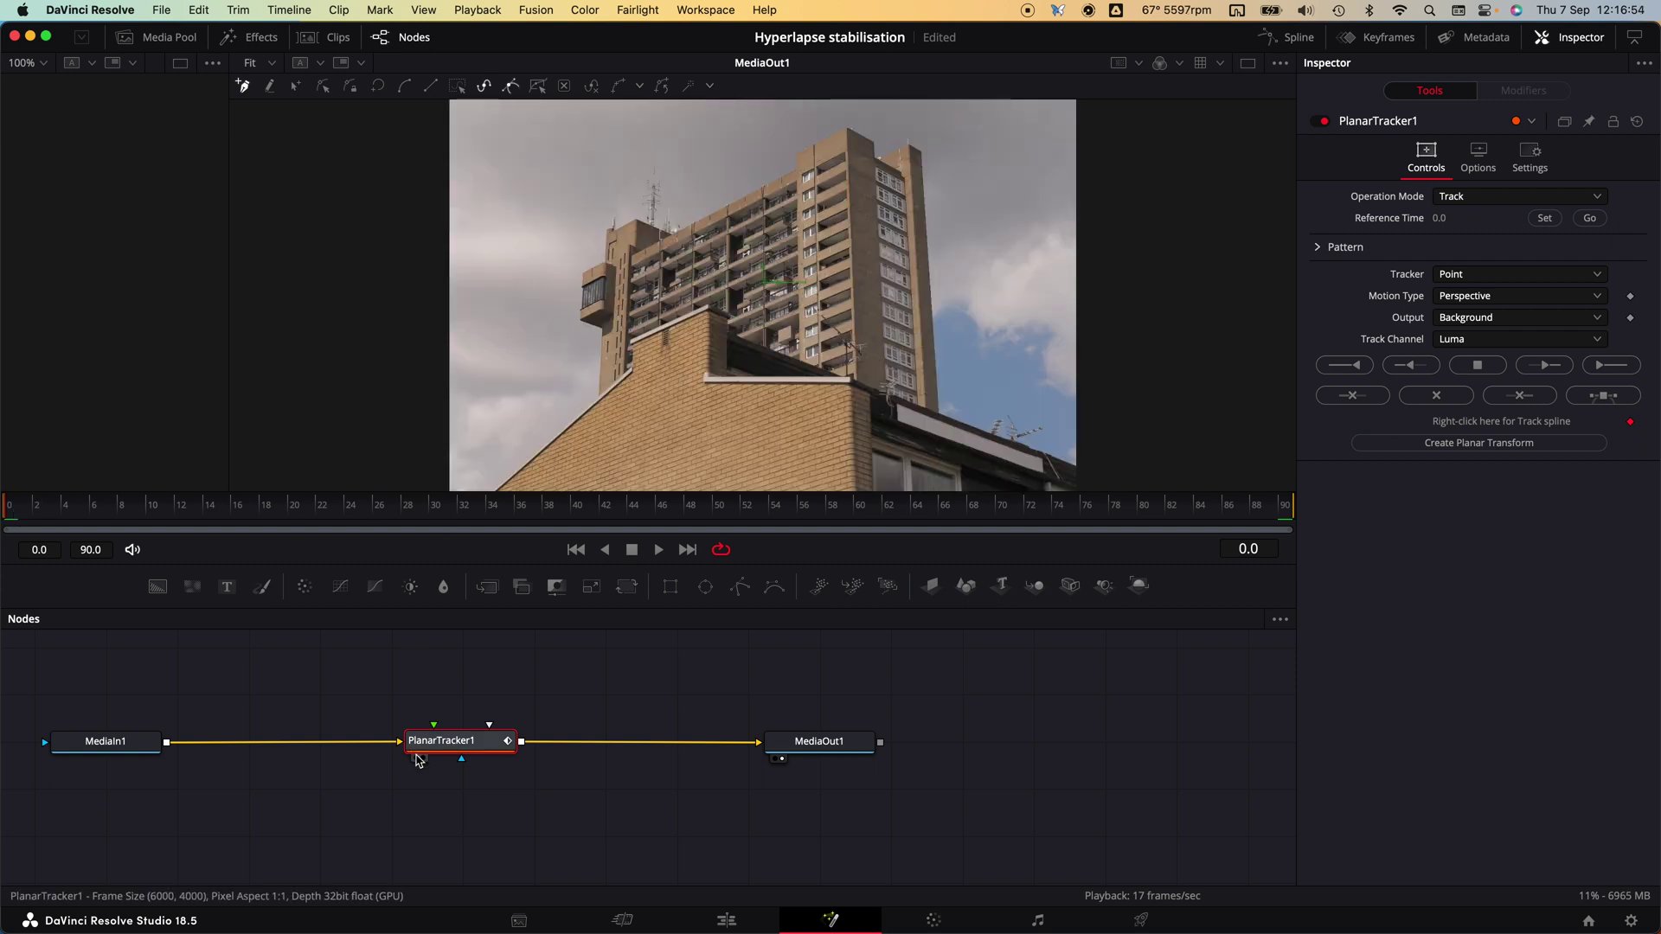
- Set the Planar Tracker reference time to frame 0 and tracker type to Hybrid Point/Area
left_click_drag(456, 747, 499, 744)
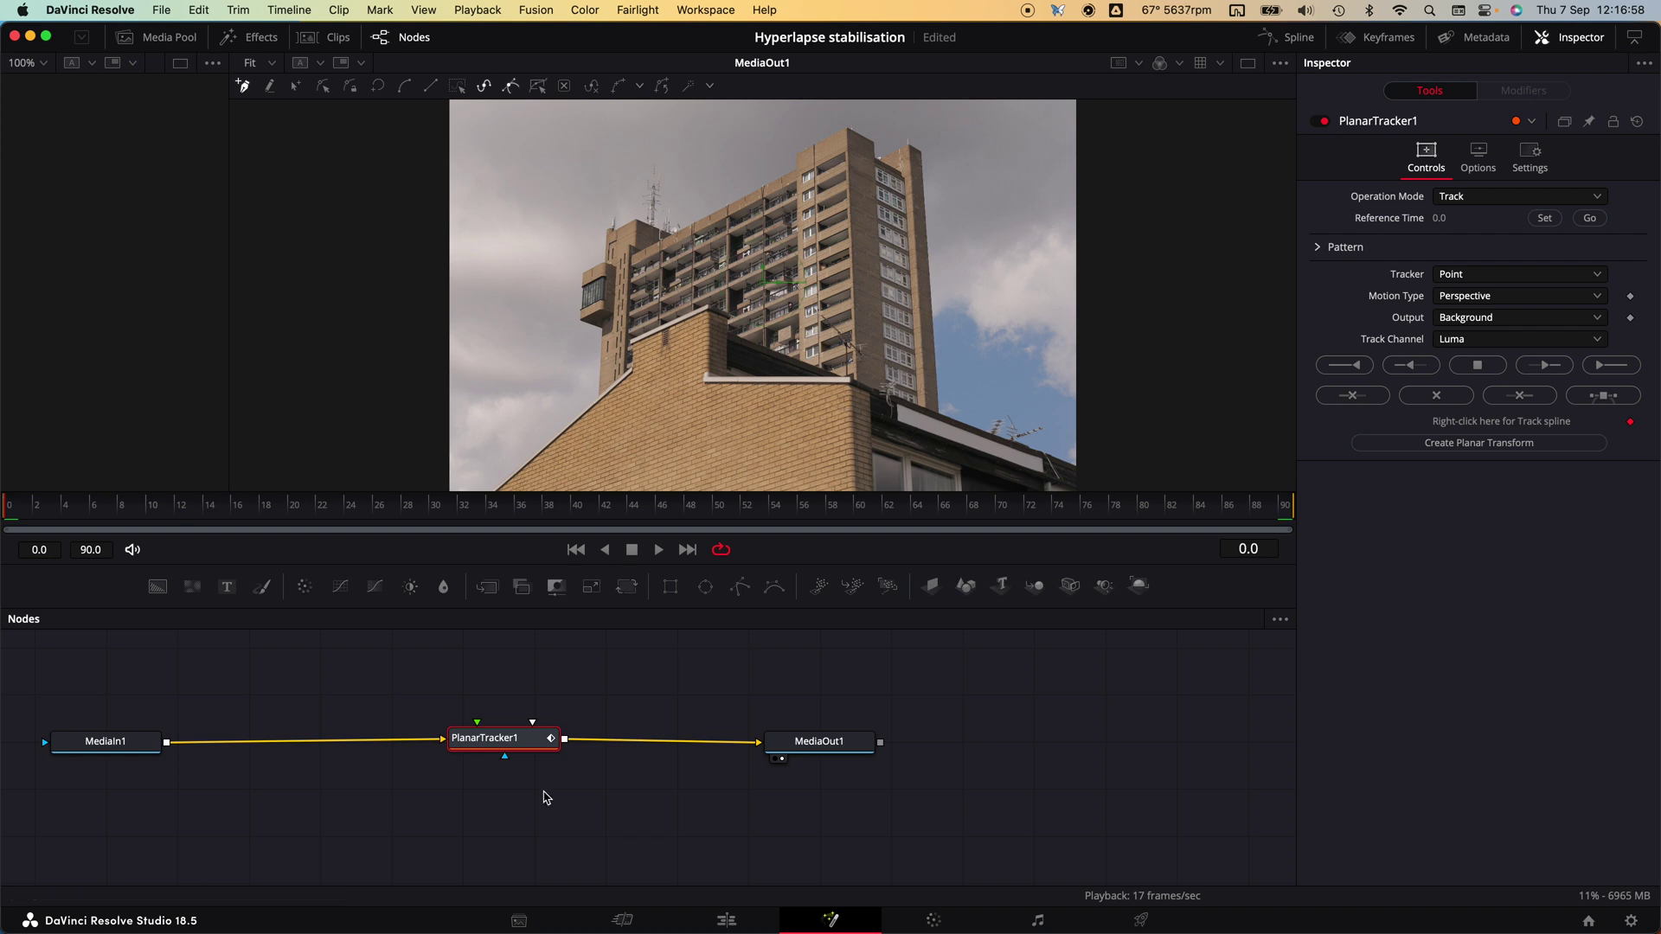
left_click(1553, 220)
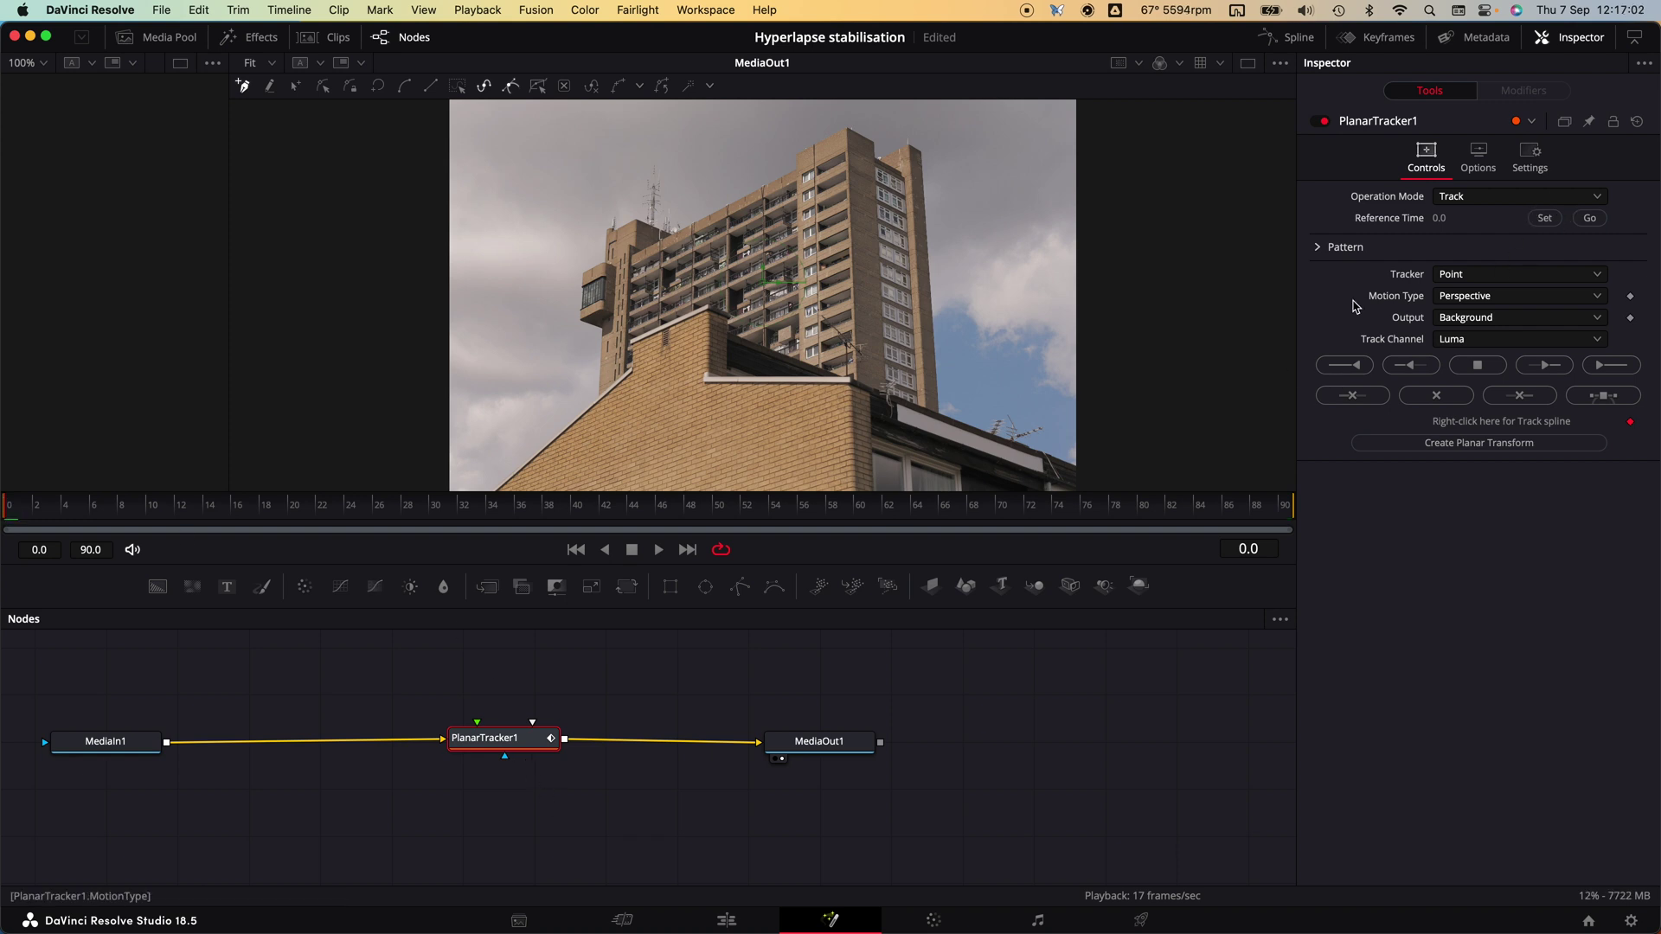
left_click(1493, 275)
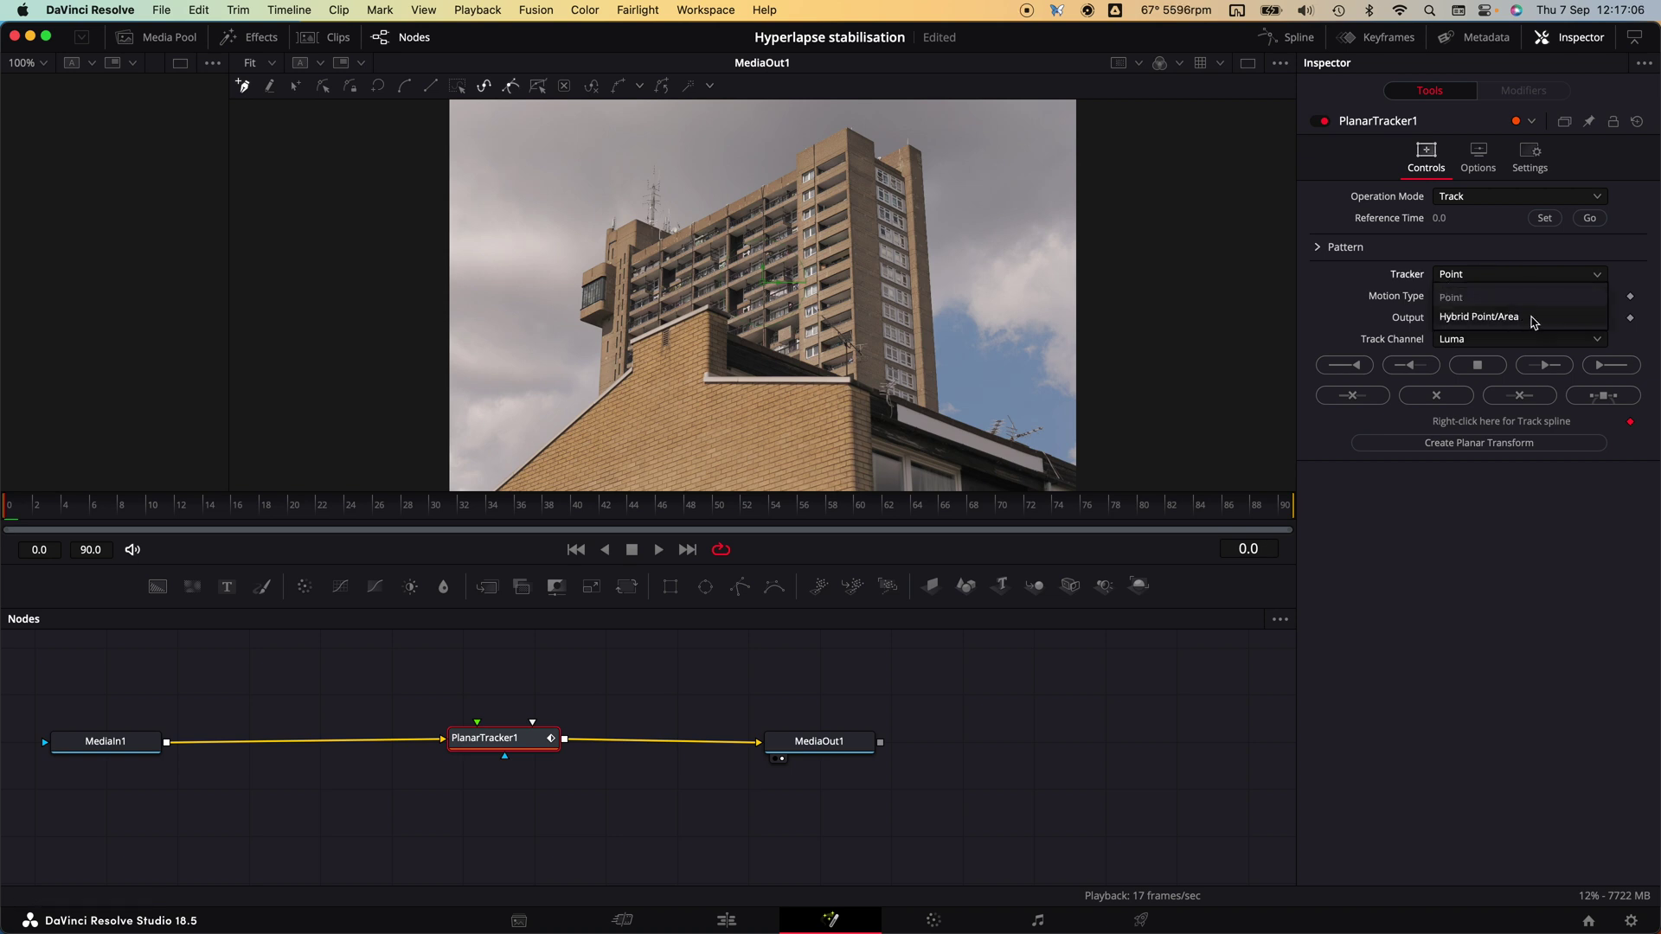
left_click(1533, 319)
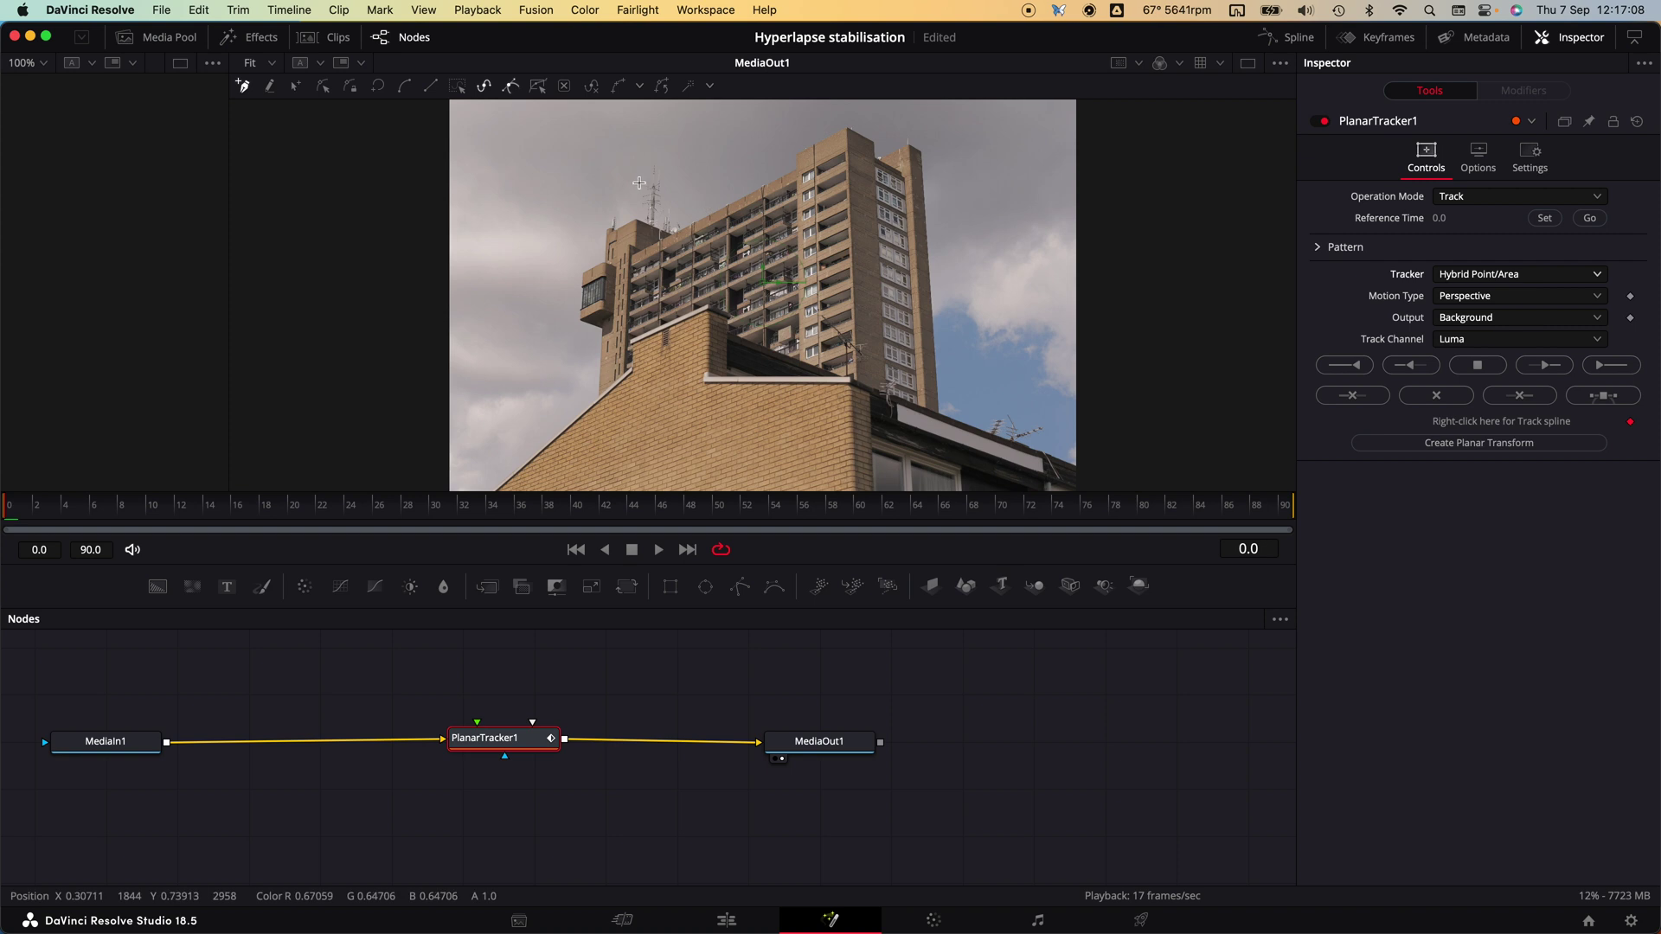
- Draw a closed tracking shape around the tower block's upper facade
left_click(505, 204)
left_click(631, 204)
left_click(573, 337)
left_click(951, 197)
left_click(926, 103)
left_click(568, 204)
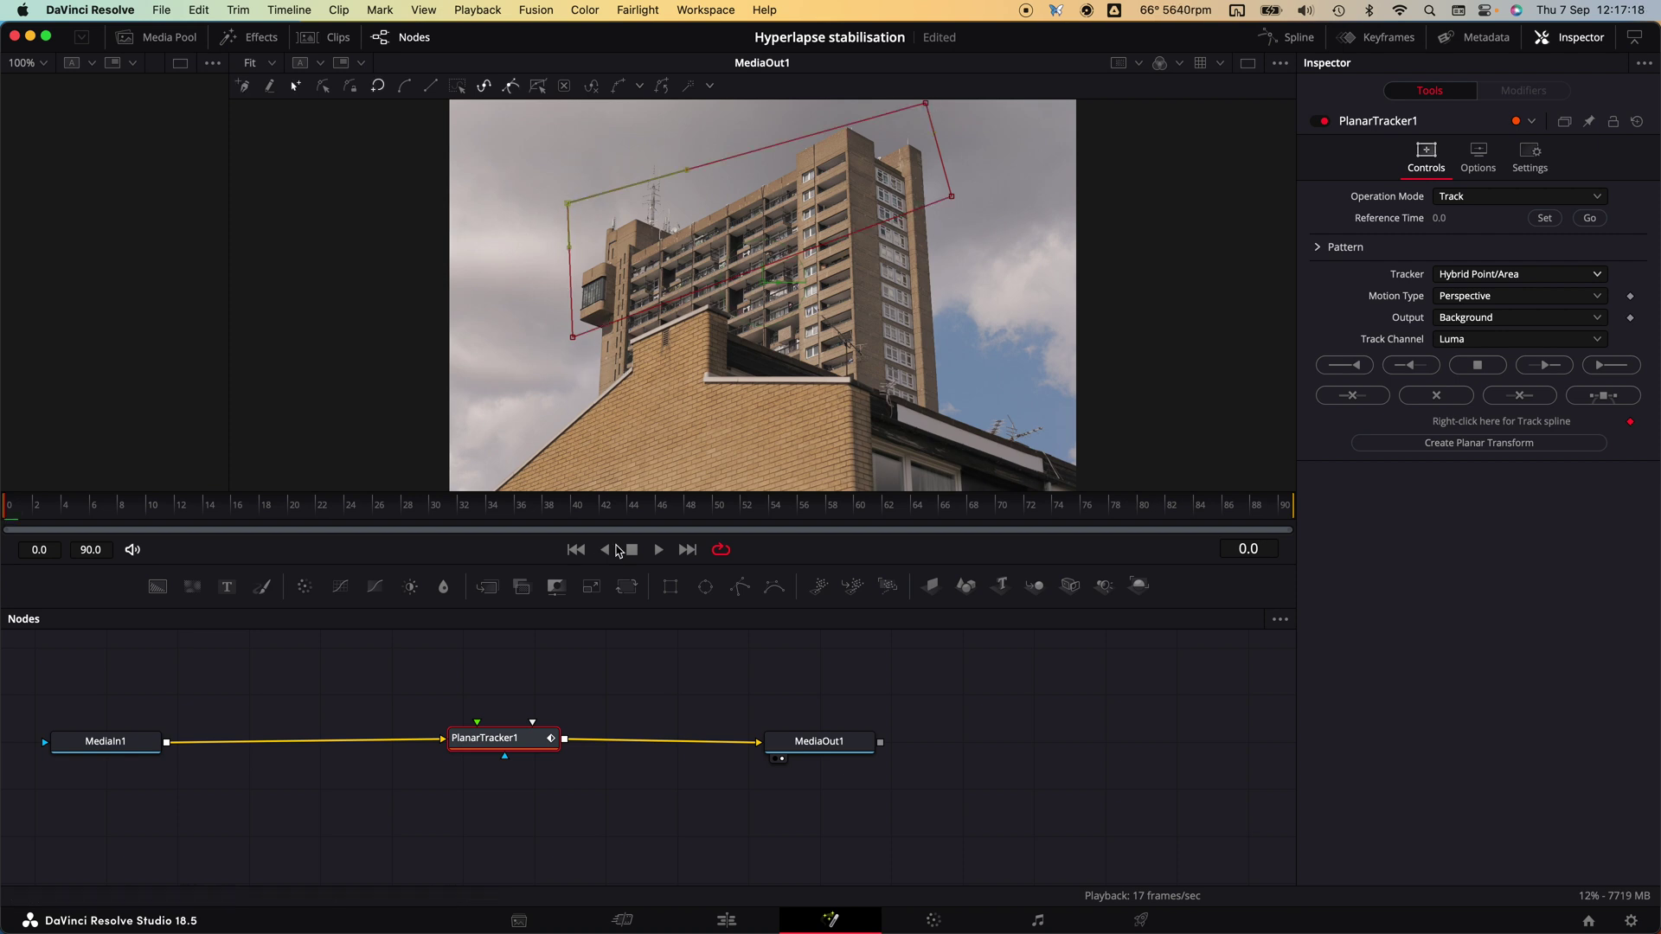
- Check frames 41, 33 and 28, then pull the shape's corners up to enclose the tower
left_click(289, 497)
left_click(474, 507)
left_click(585, 506)
left_click(473, 506)
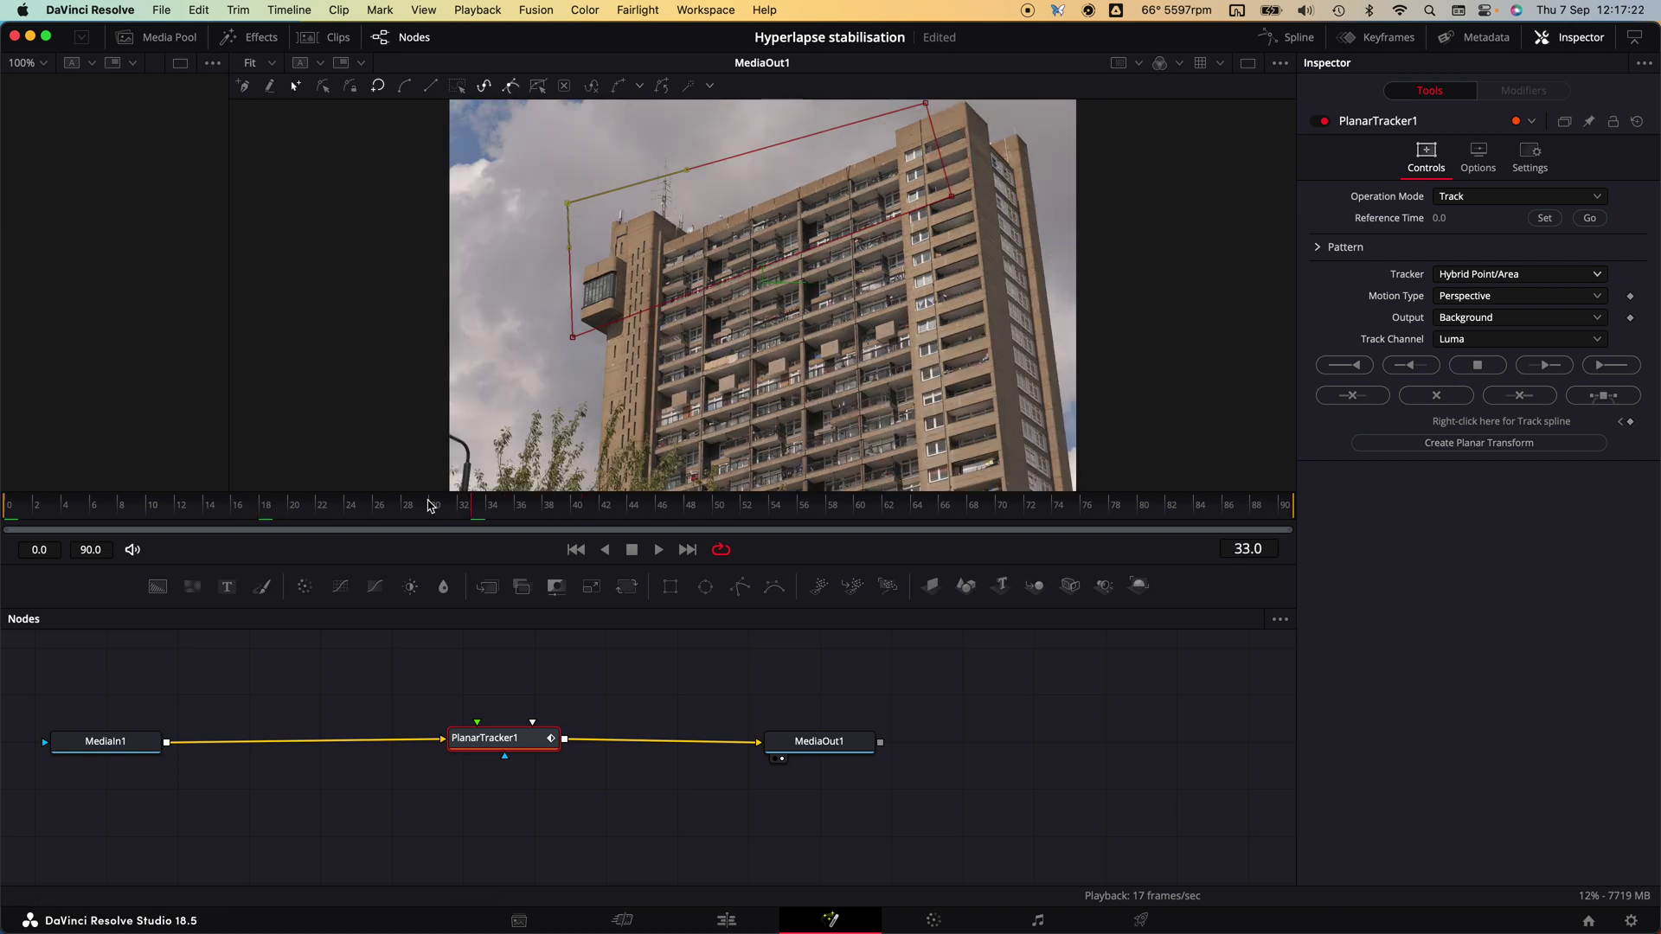
left_click(414, 507)
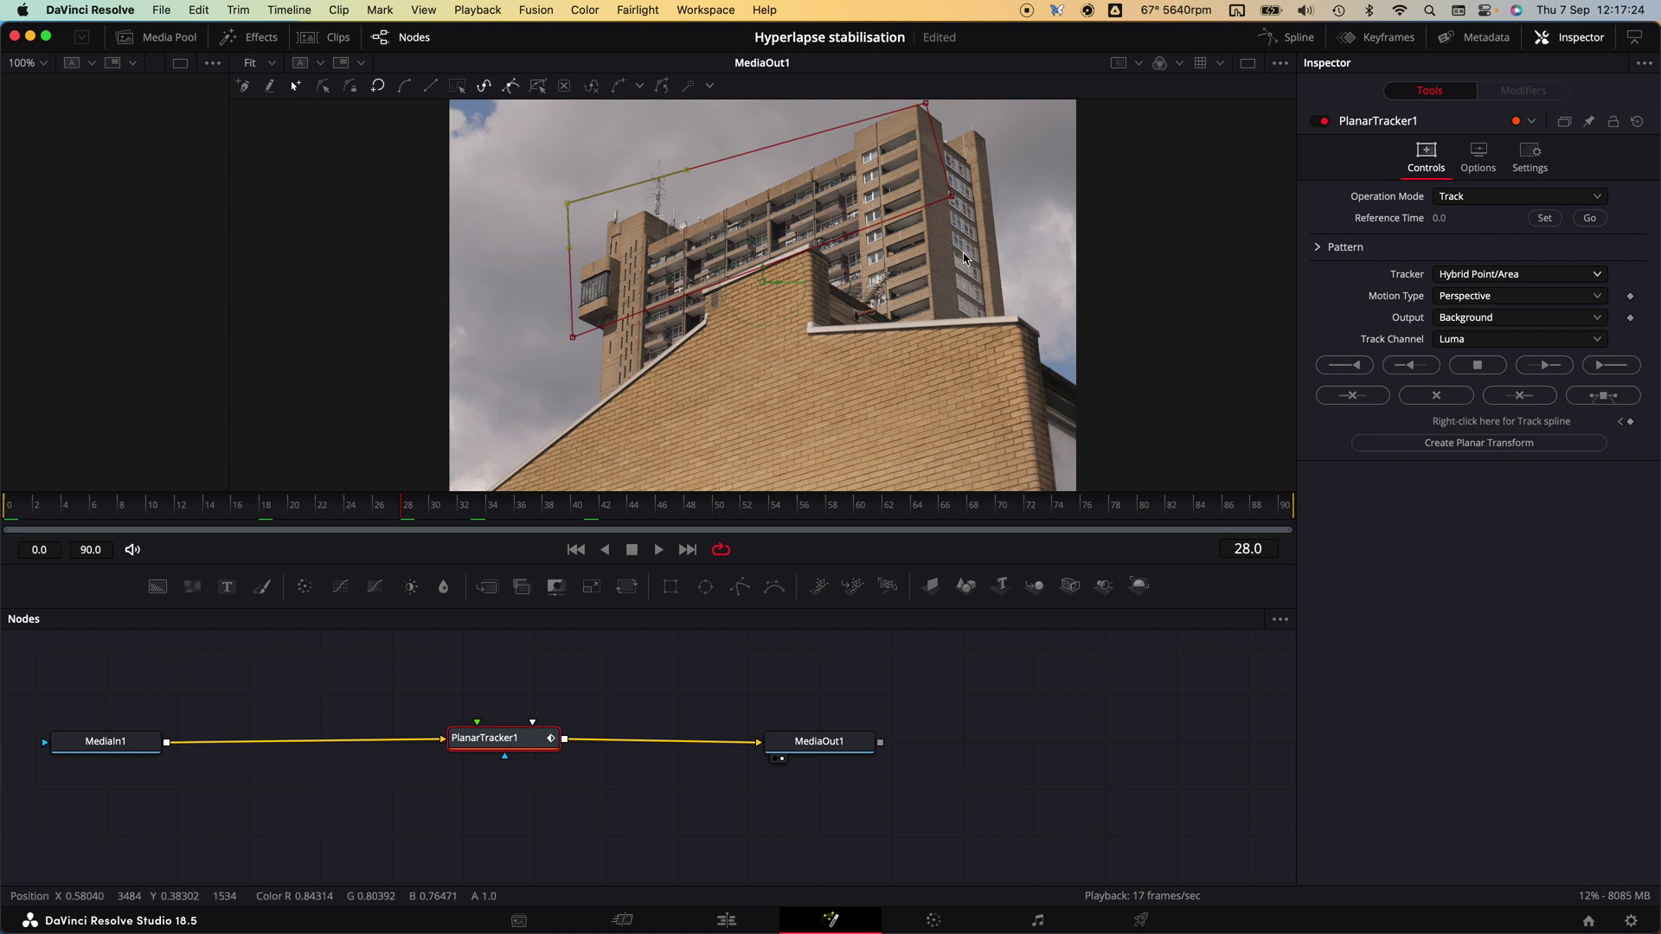
left_click_drag(957, 206, 1031, 137)
left_click_drag(924, 105, 926, 29)
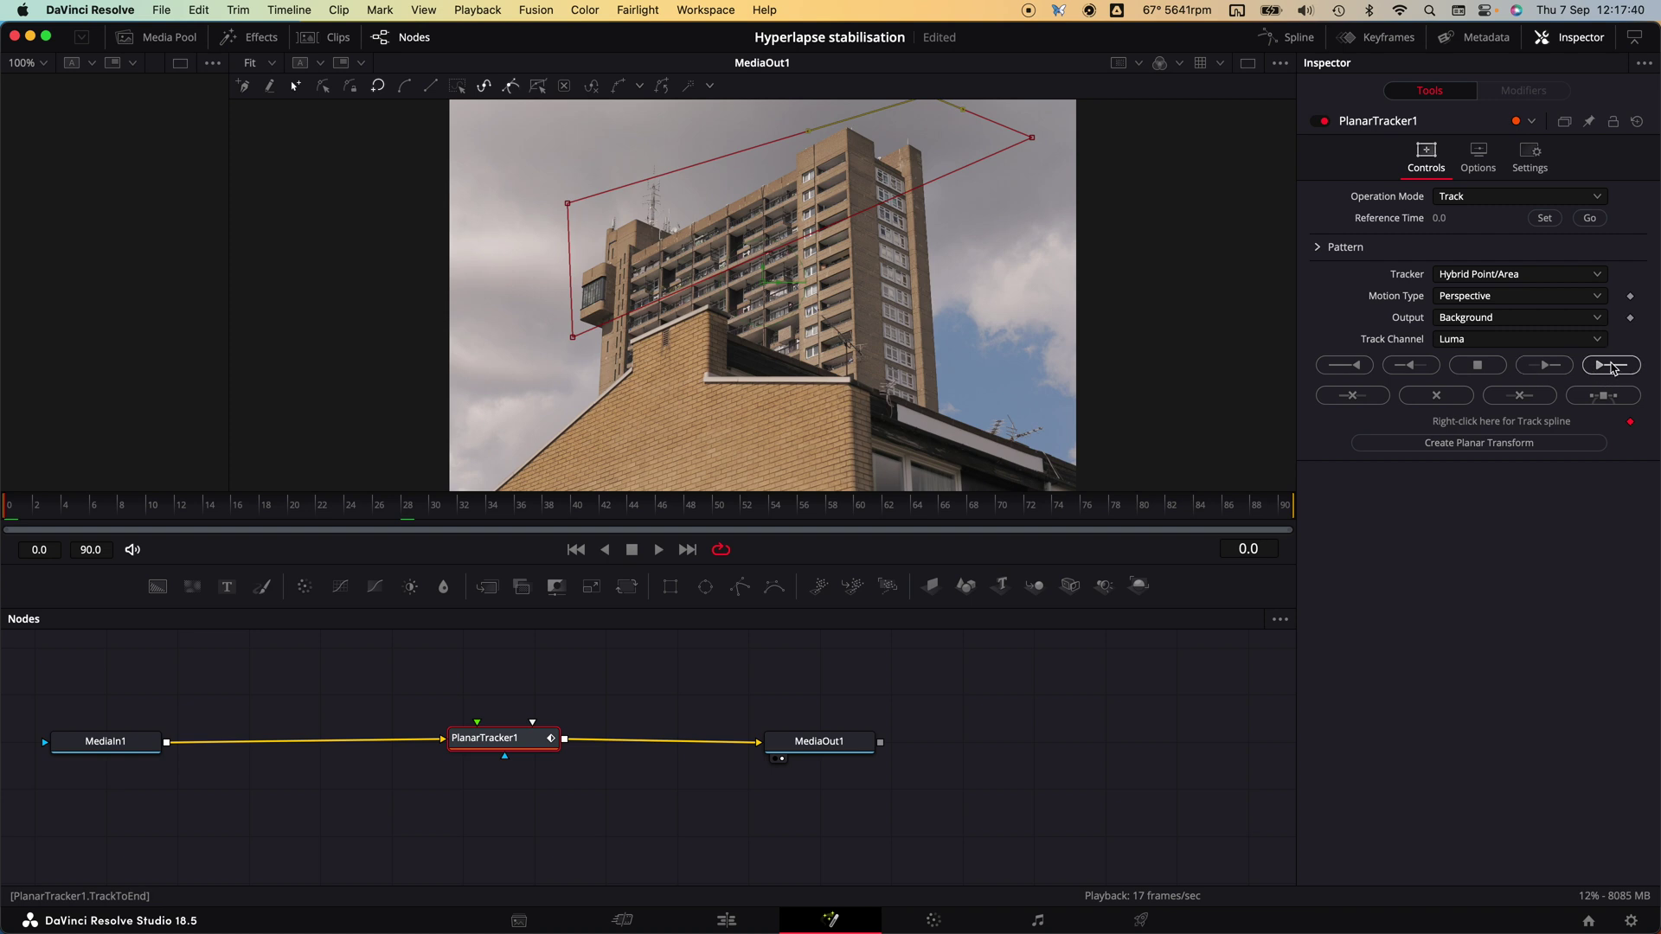
- Track the tower plane forward with Track to End through frame 90
left_click(1614, 366)
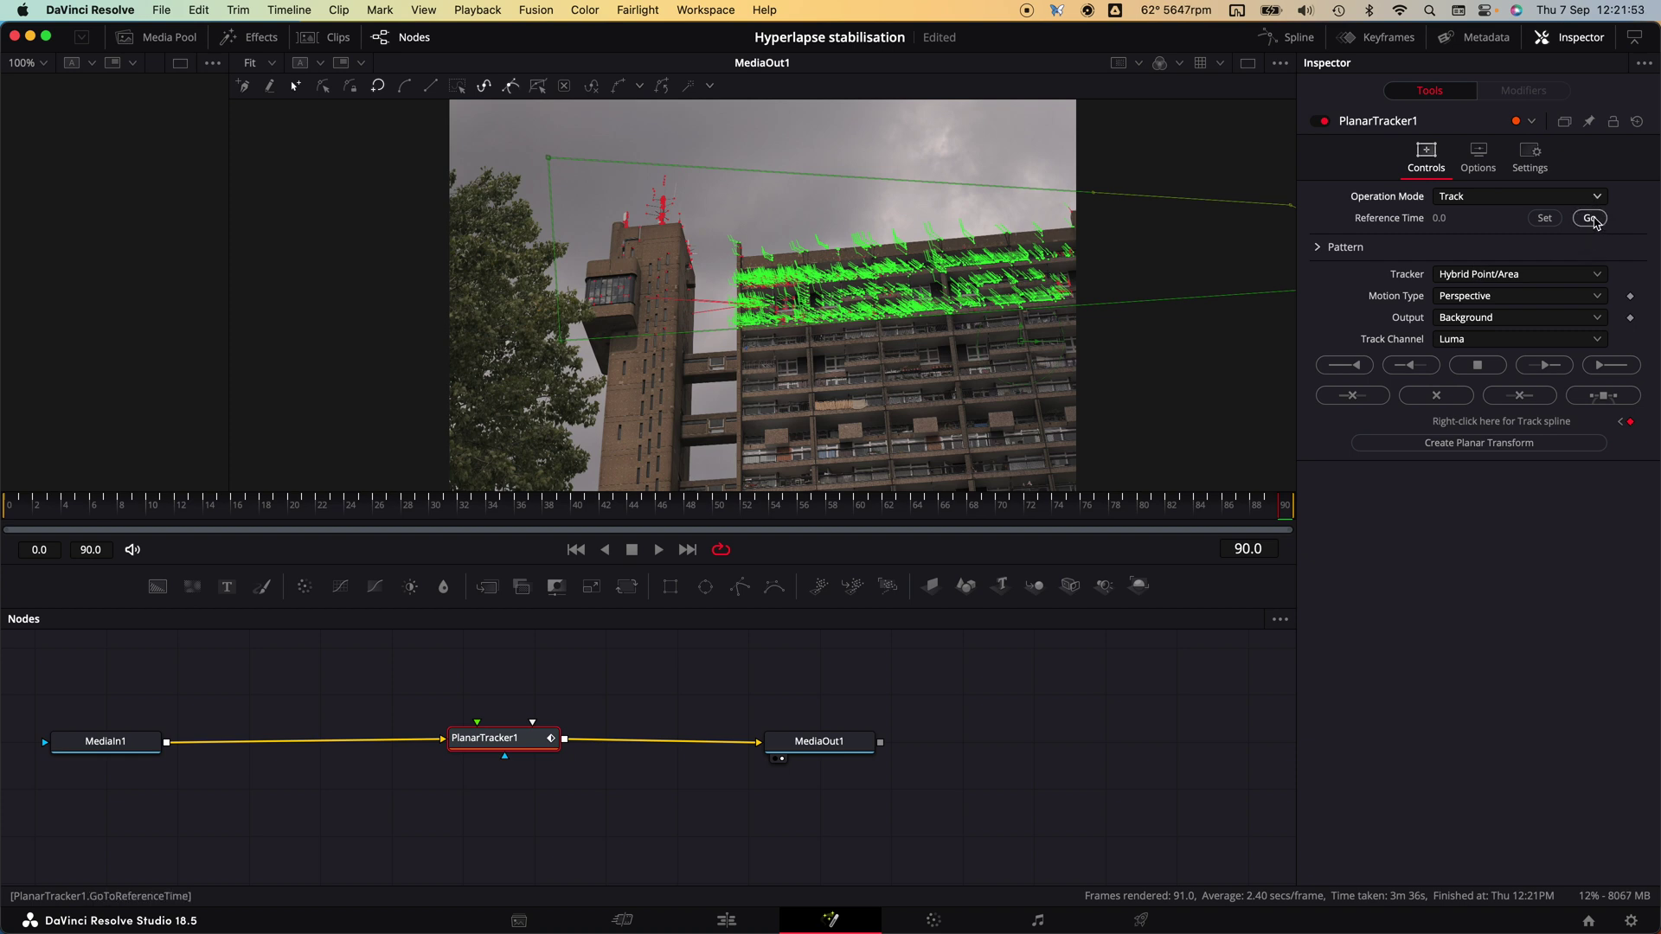
- From frame 0, set Operation Mode to Stabilize, uncheck Scale, and compute the stabilization
left_click(1592, 219)
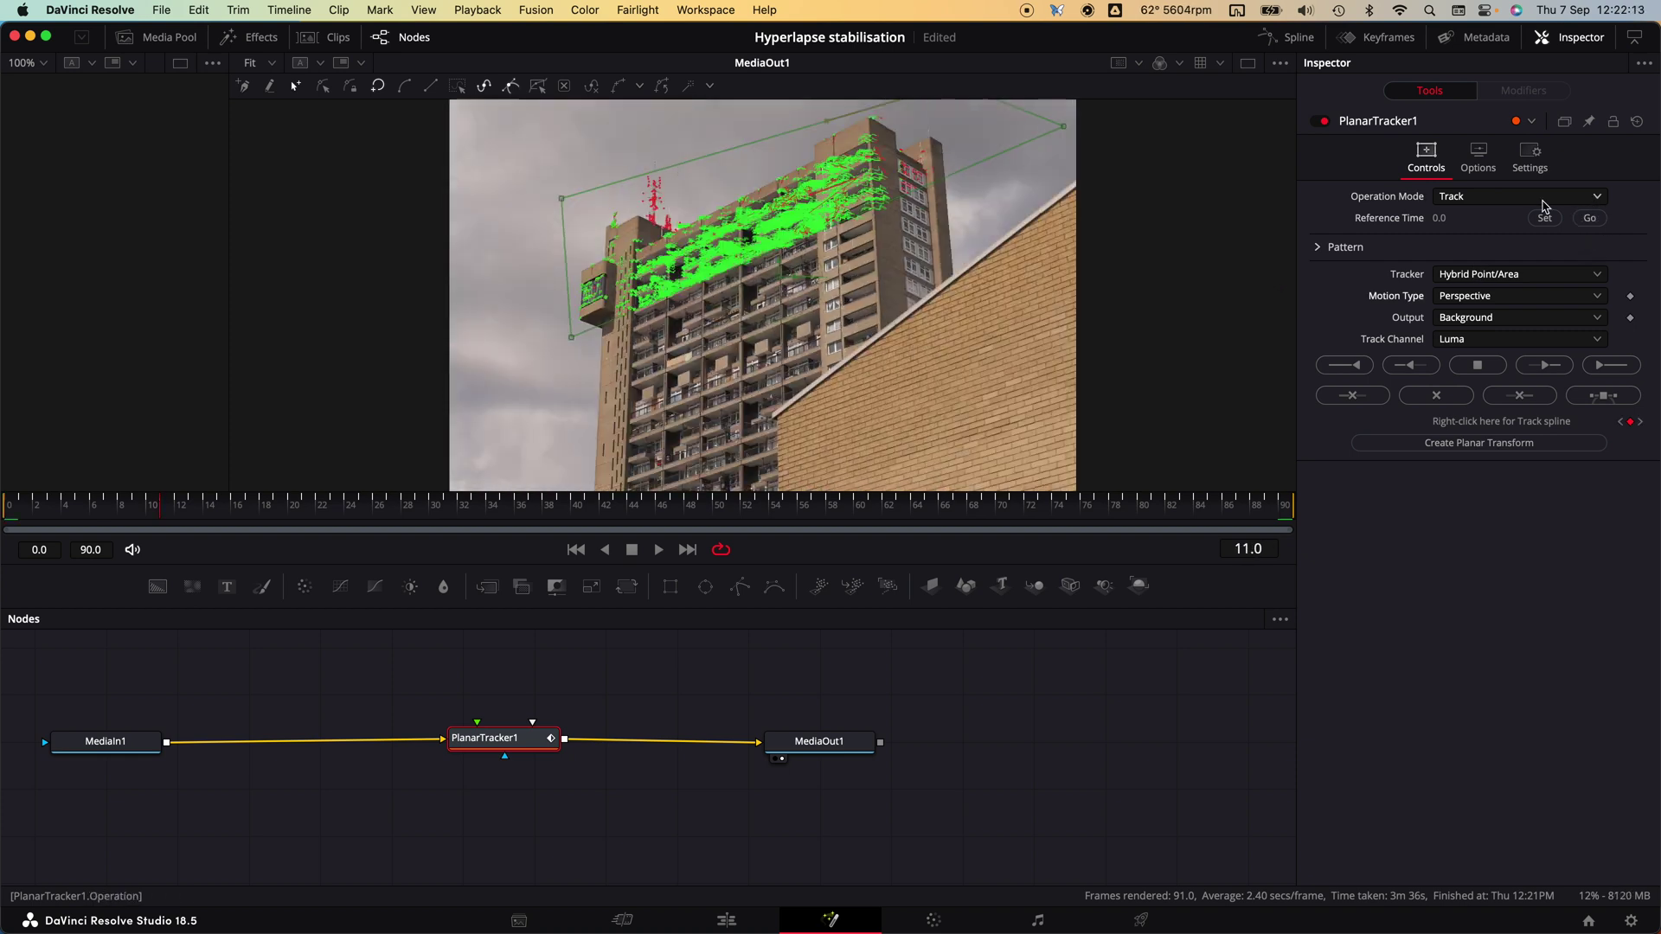
left_click(1520, 196)
left_click(1535, 278)
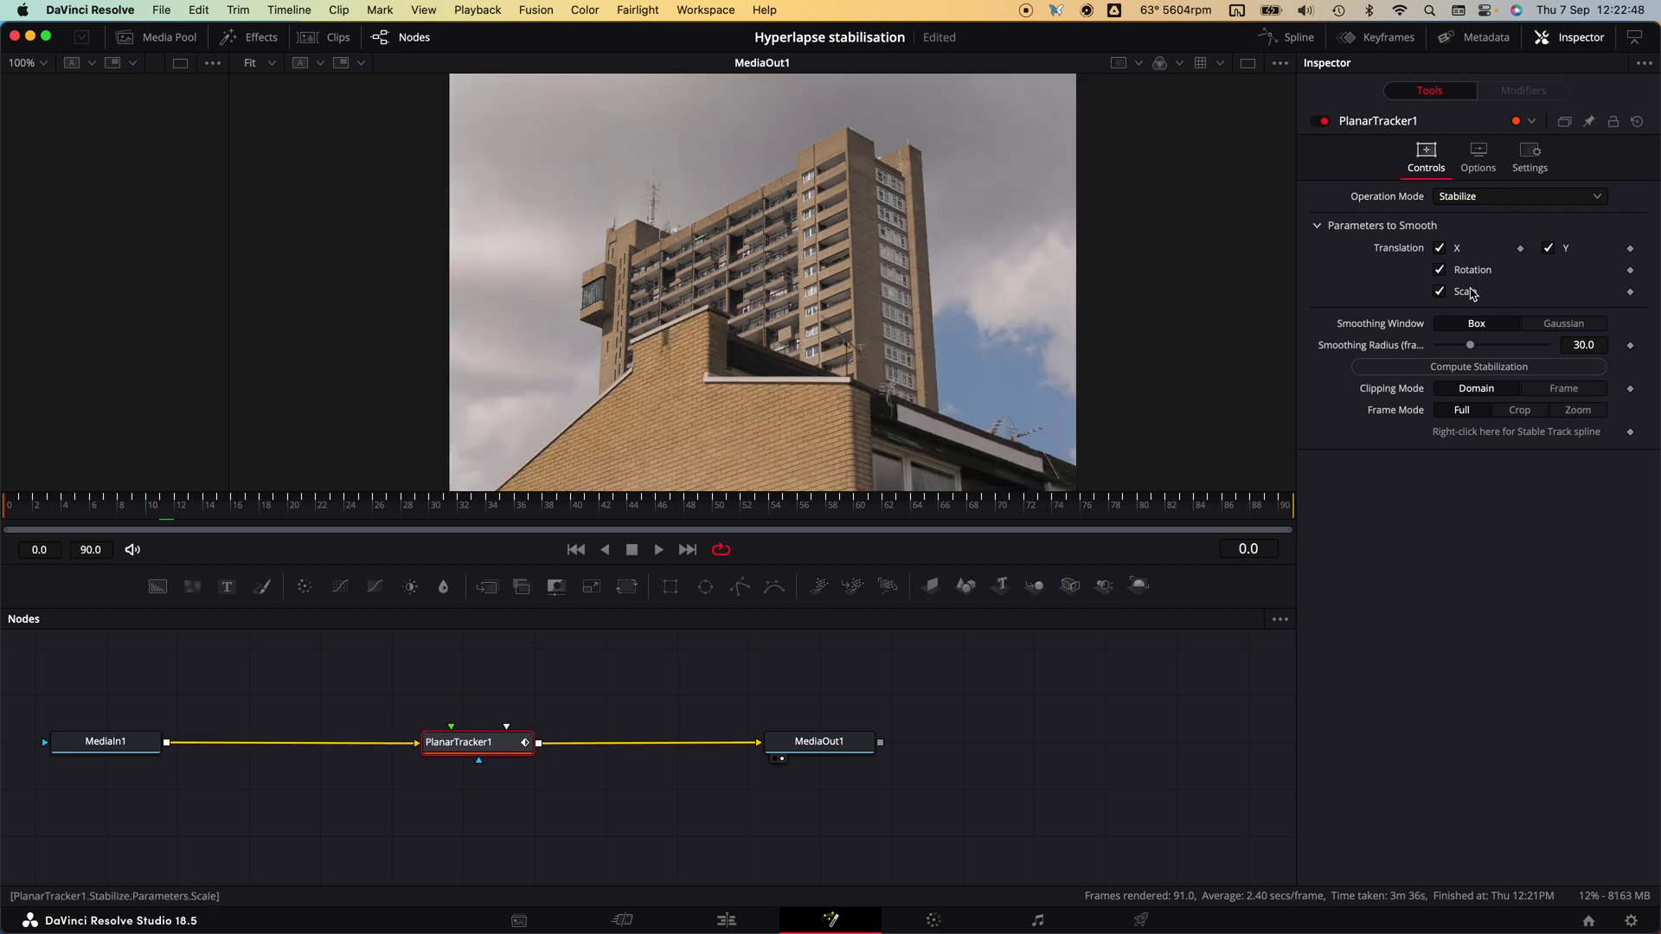
left_click(1472, 295)
left_click(1474, 370)
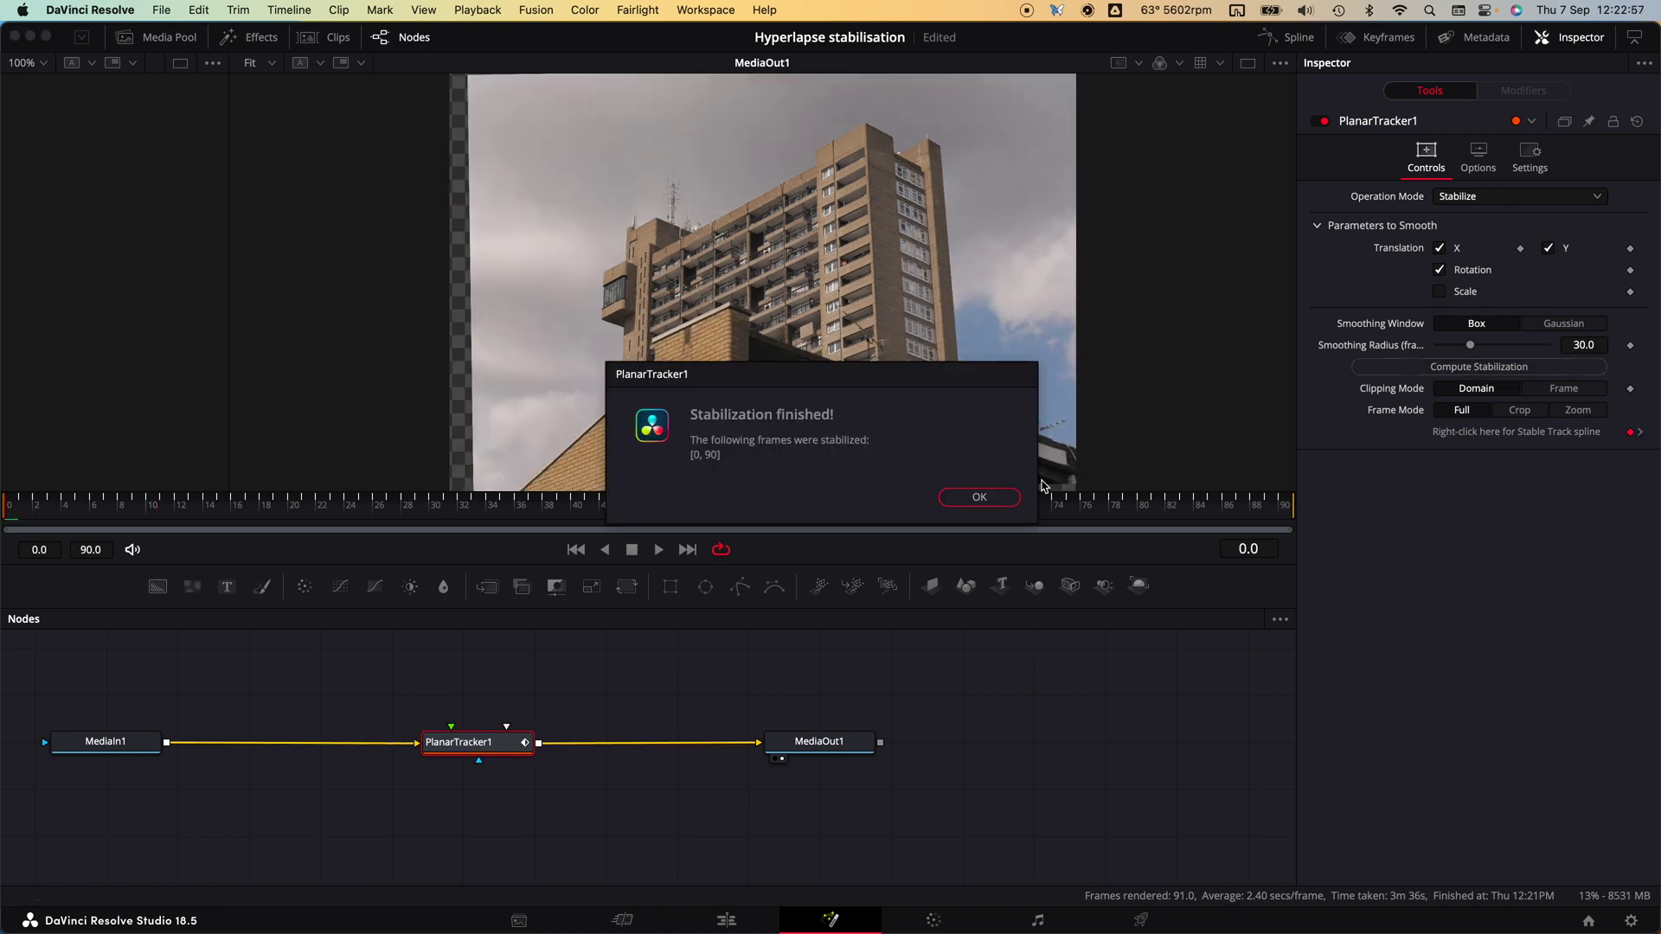
left_click(998, 502)
left_click(727, 921)
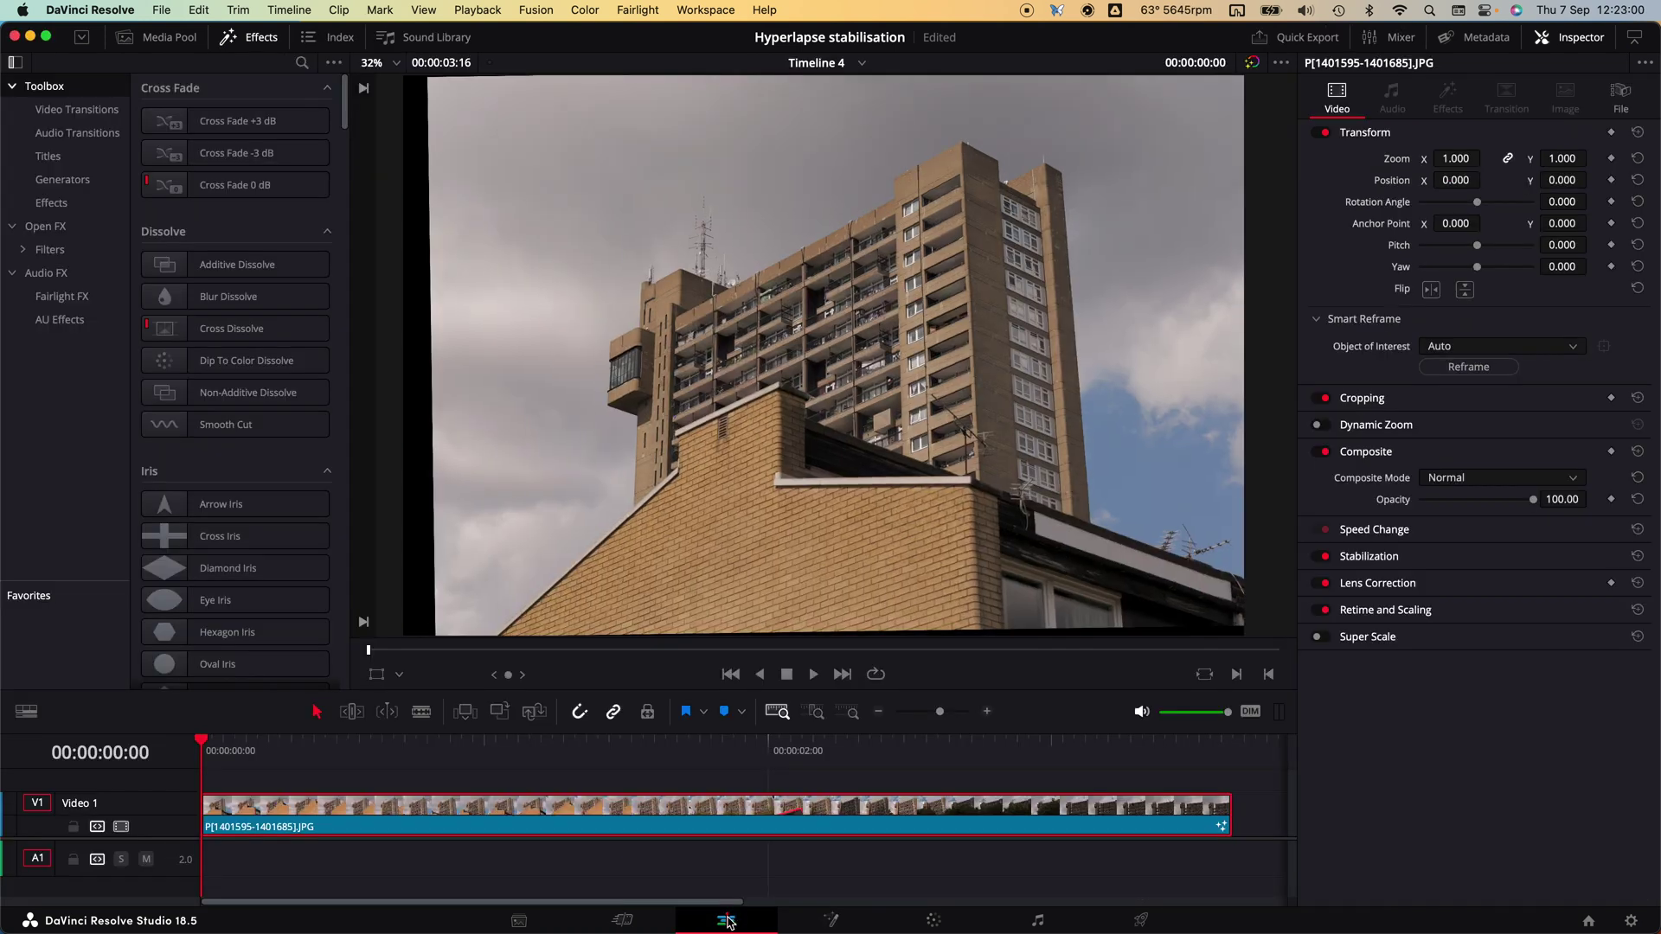
left_click(689, 777)
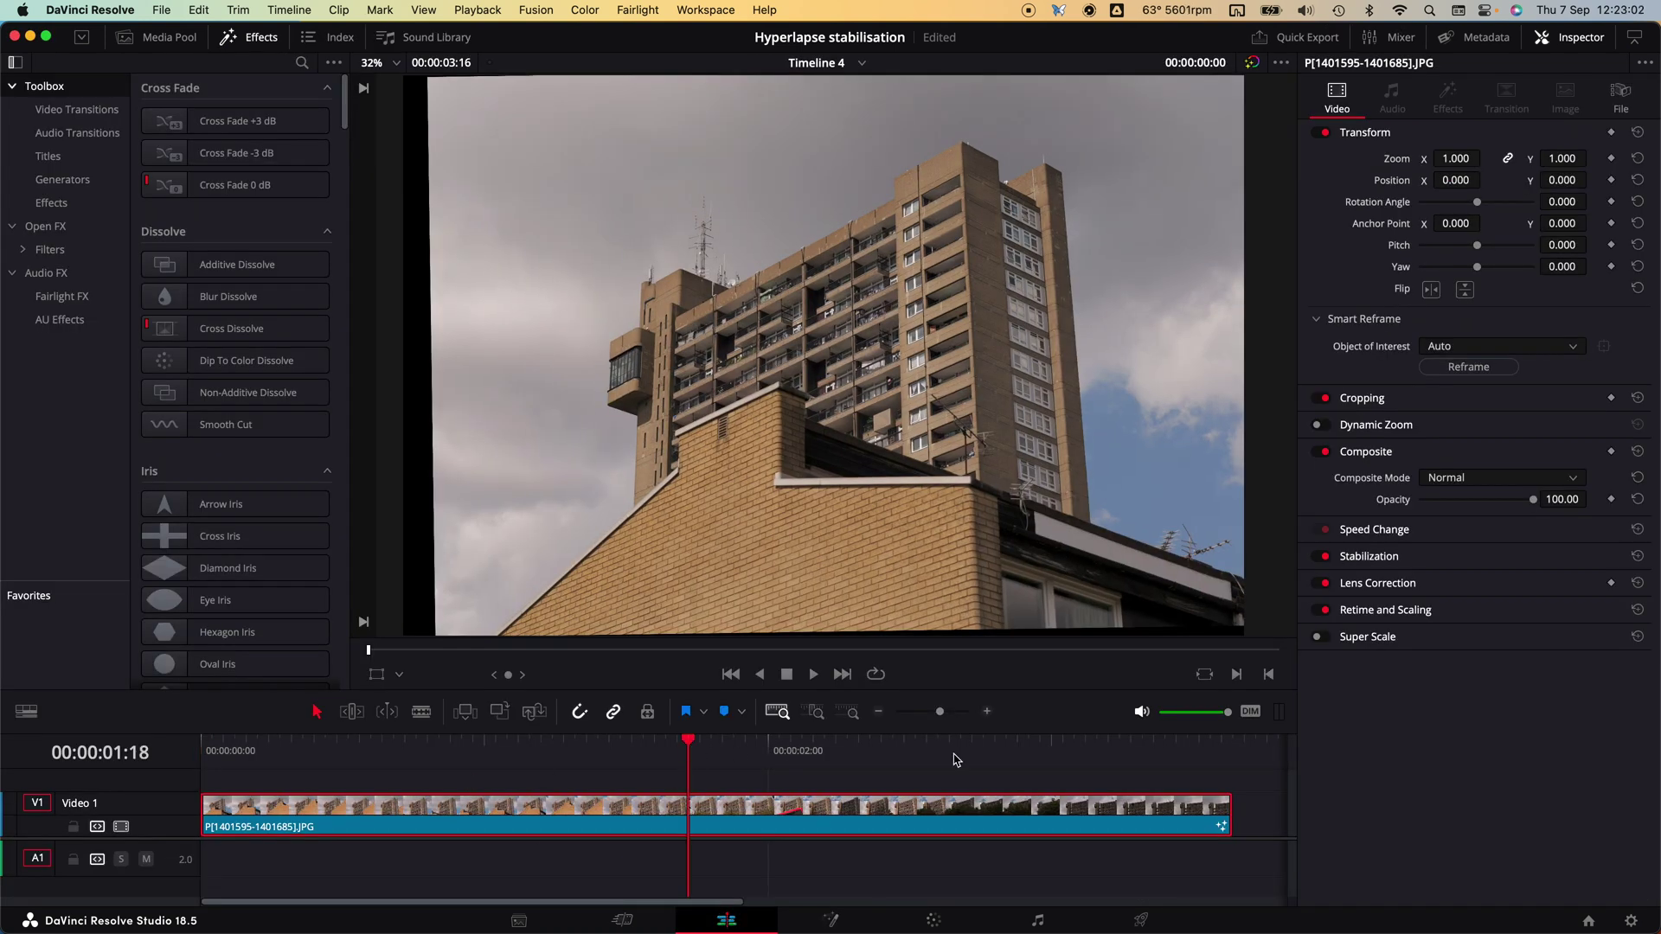
key("Home")
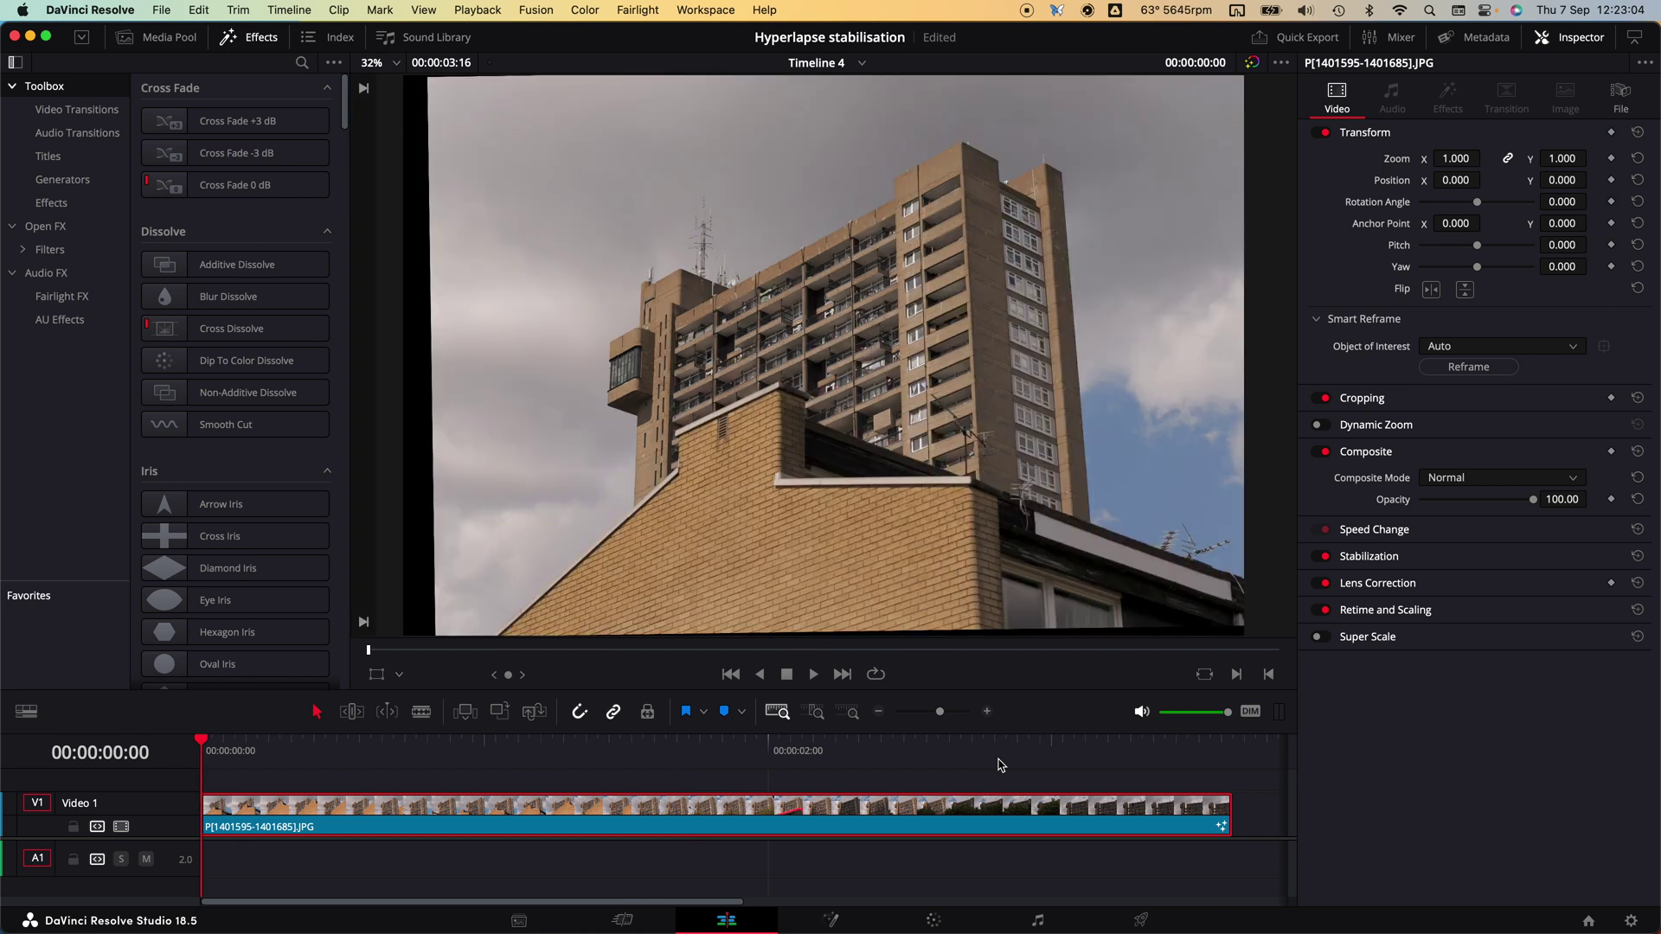
key("space")
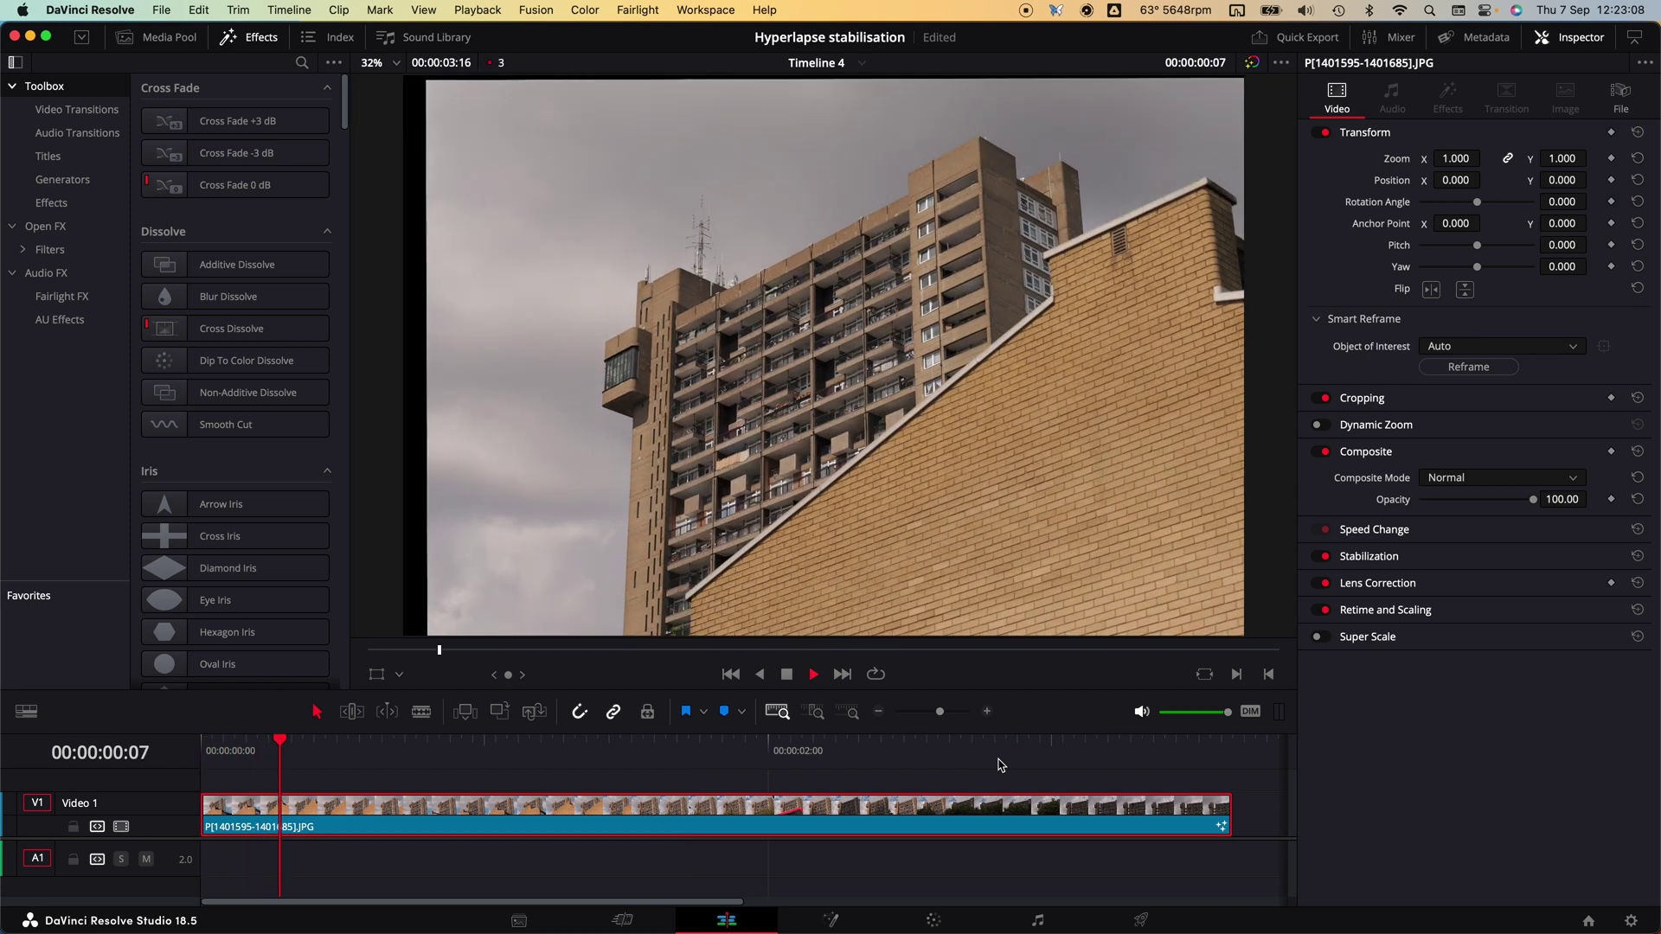
key("End")
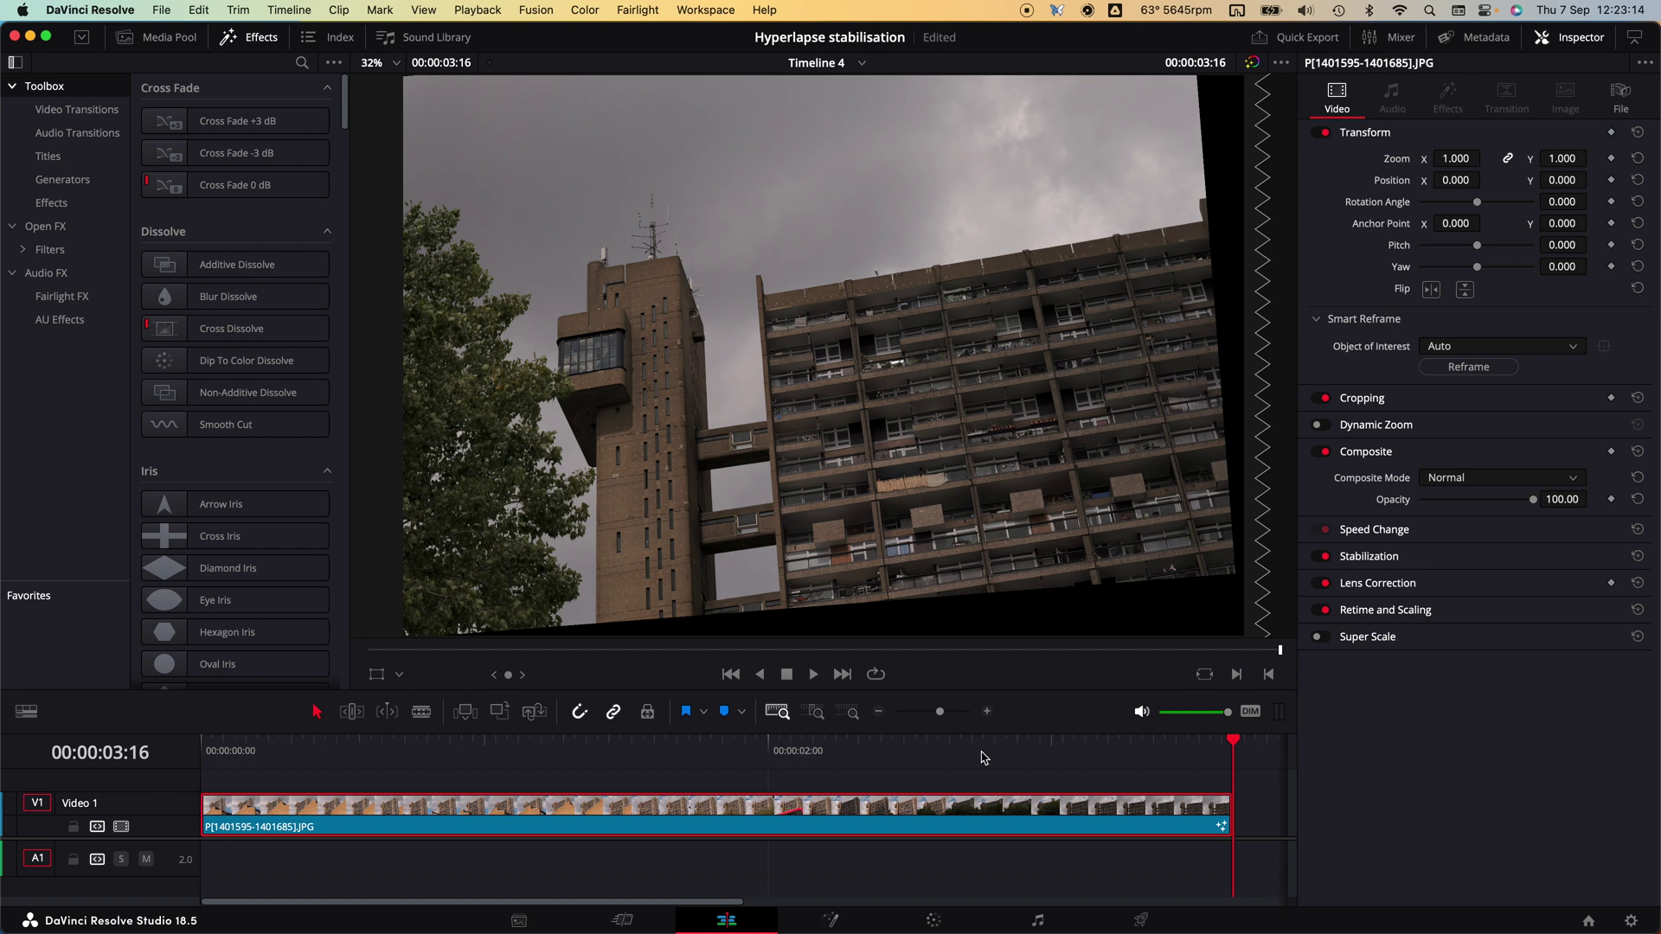
left_click(983, 754)
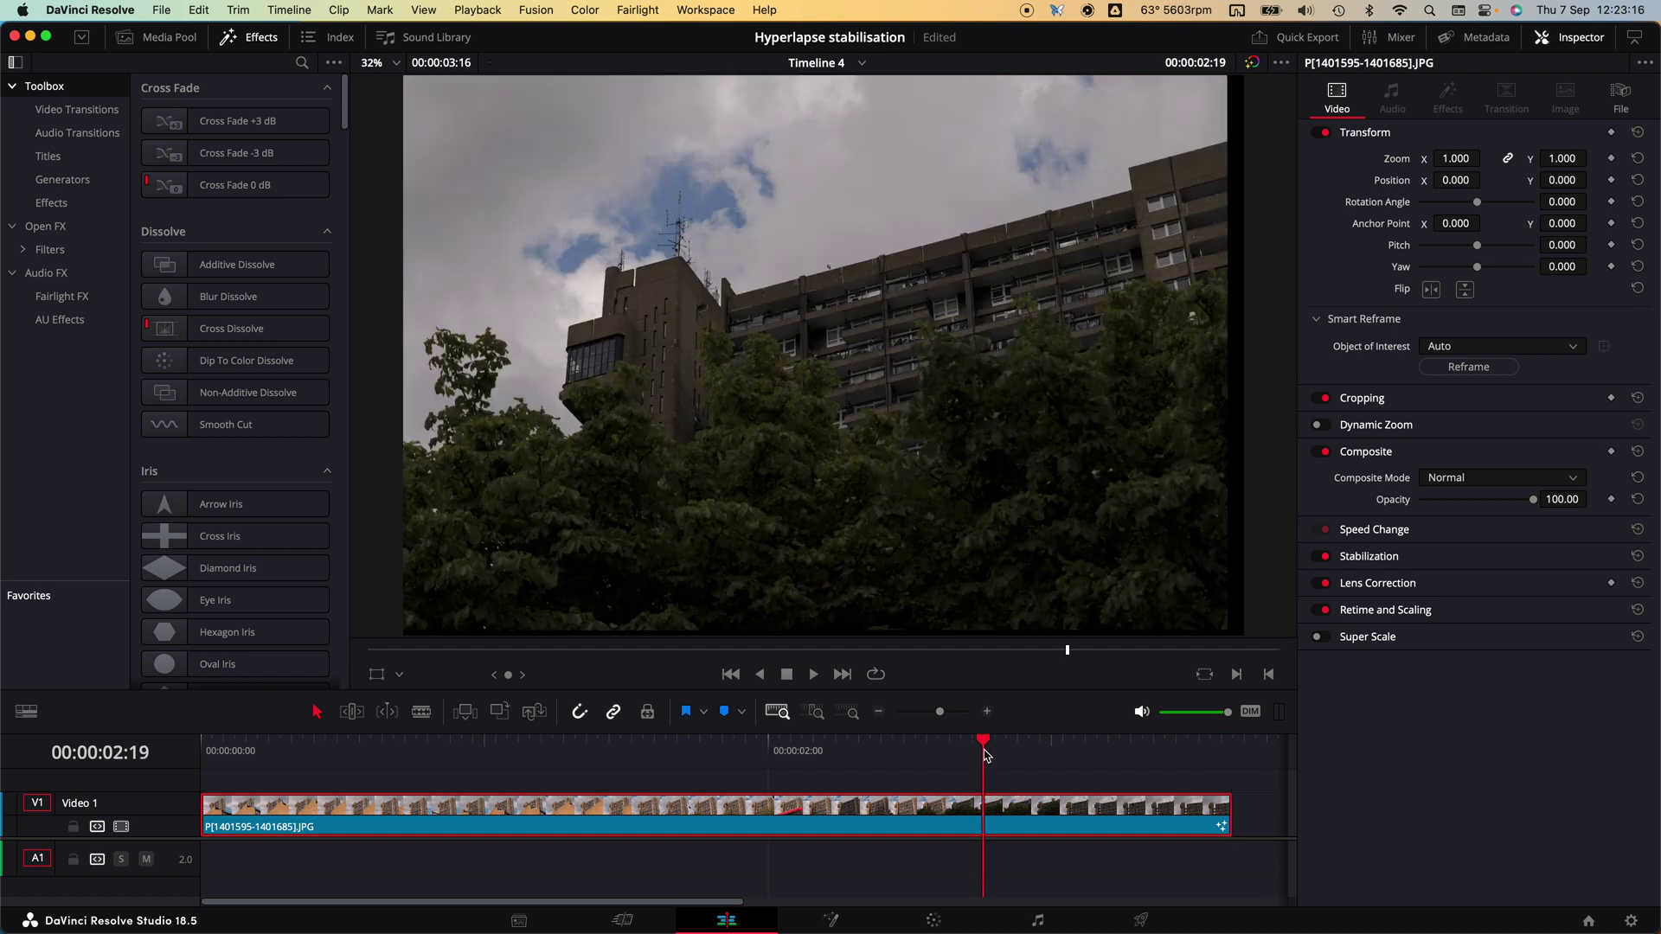
left_click_drag(983, 755, 481, 745)
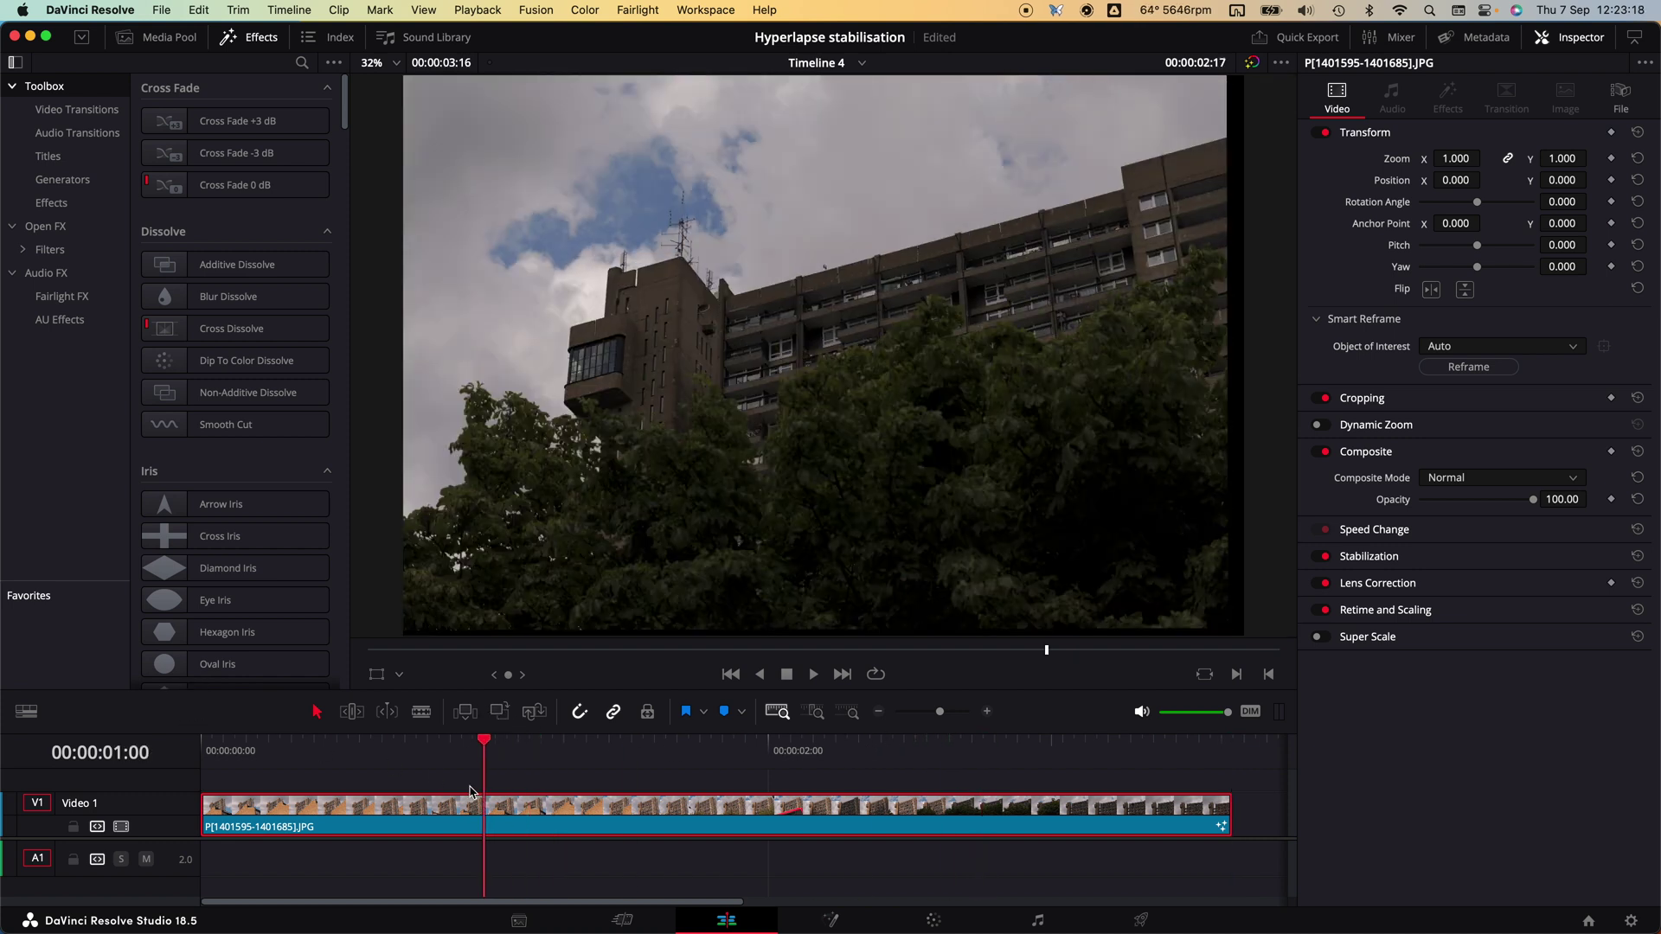
key("Home")
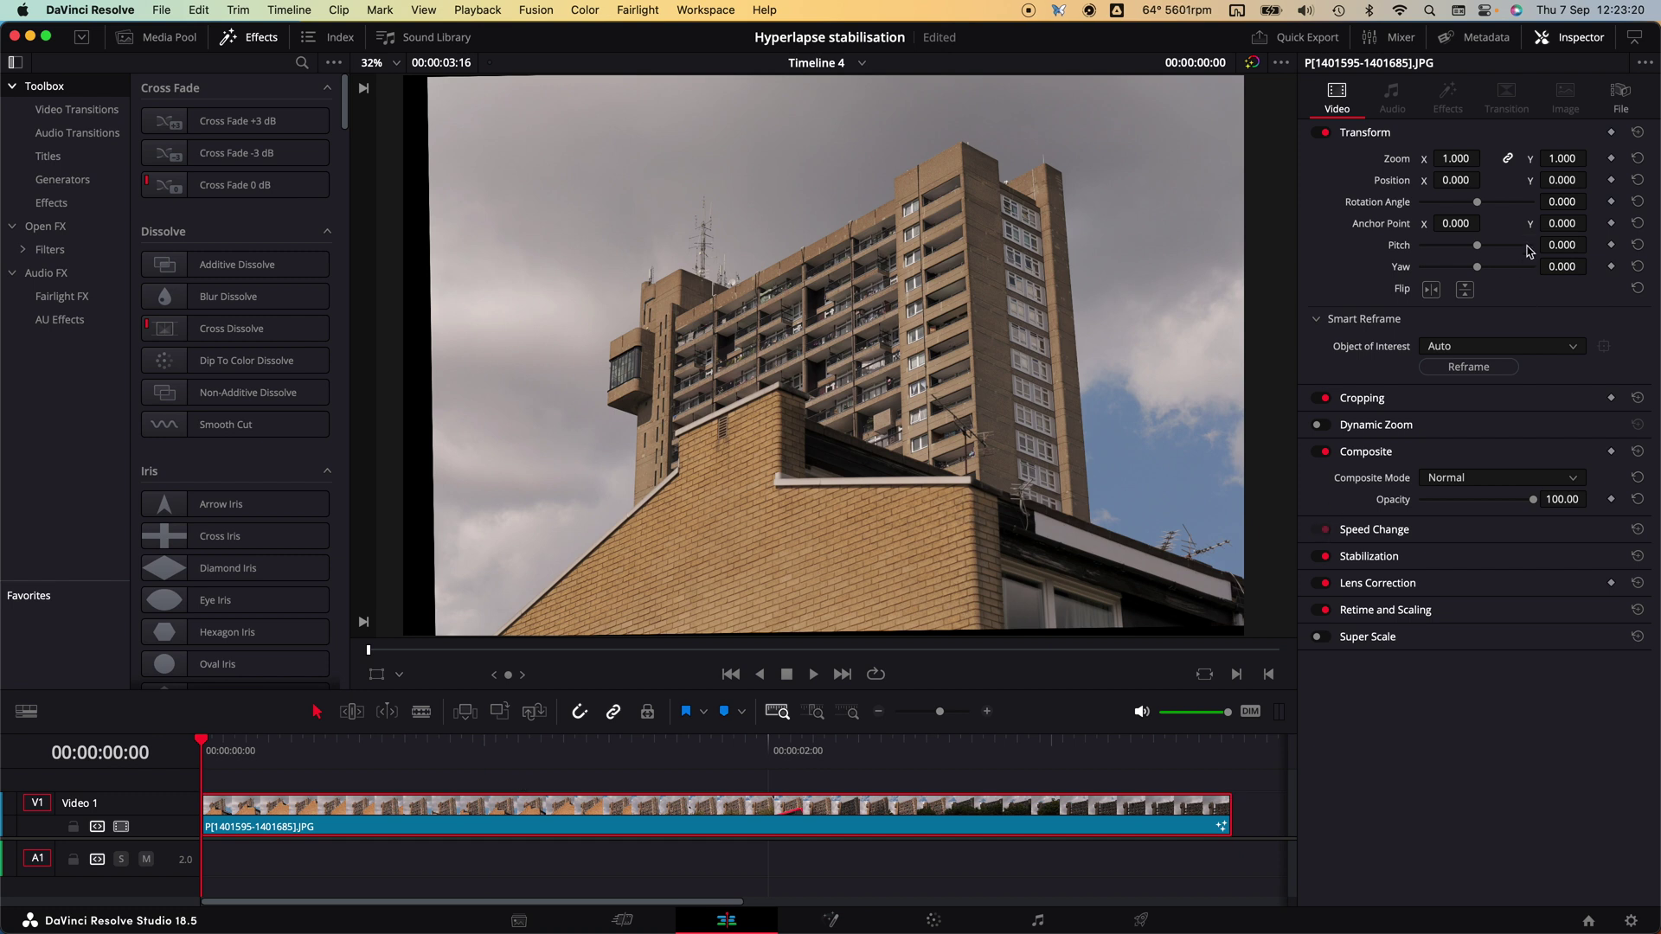
- Raise the clip's Transform Zoom to 1.190 and check a later frame for black borders
left_click_drag(1456, 159, 1471, 159)
left_click(1084, 746)
left_click(679, 745)
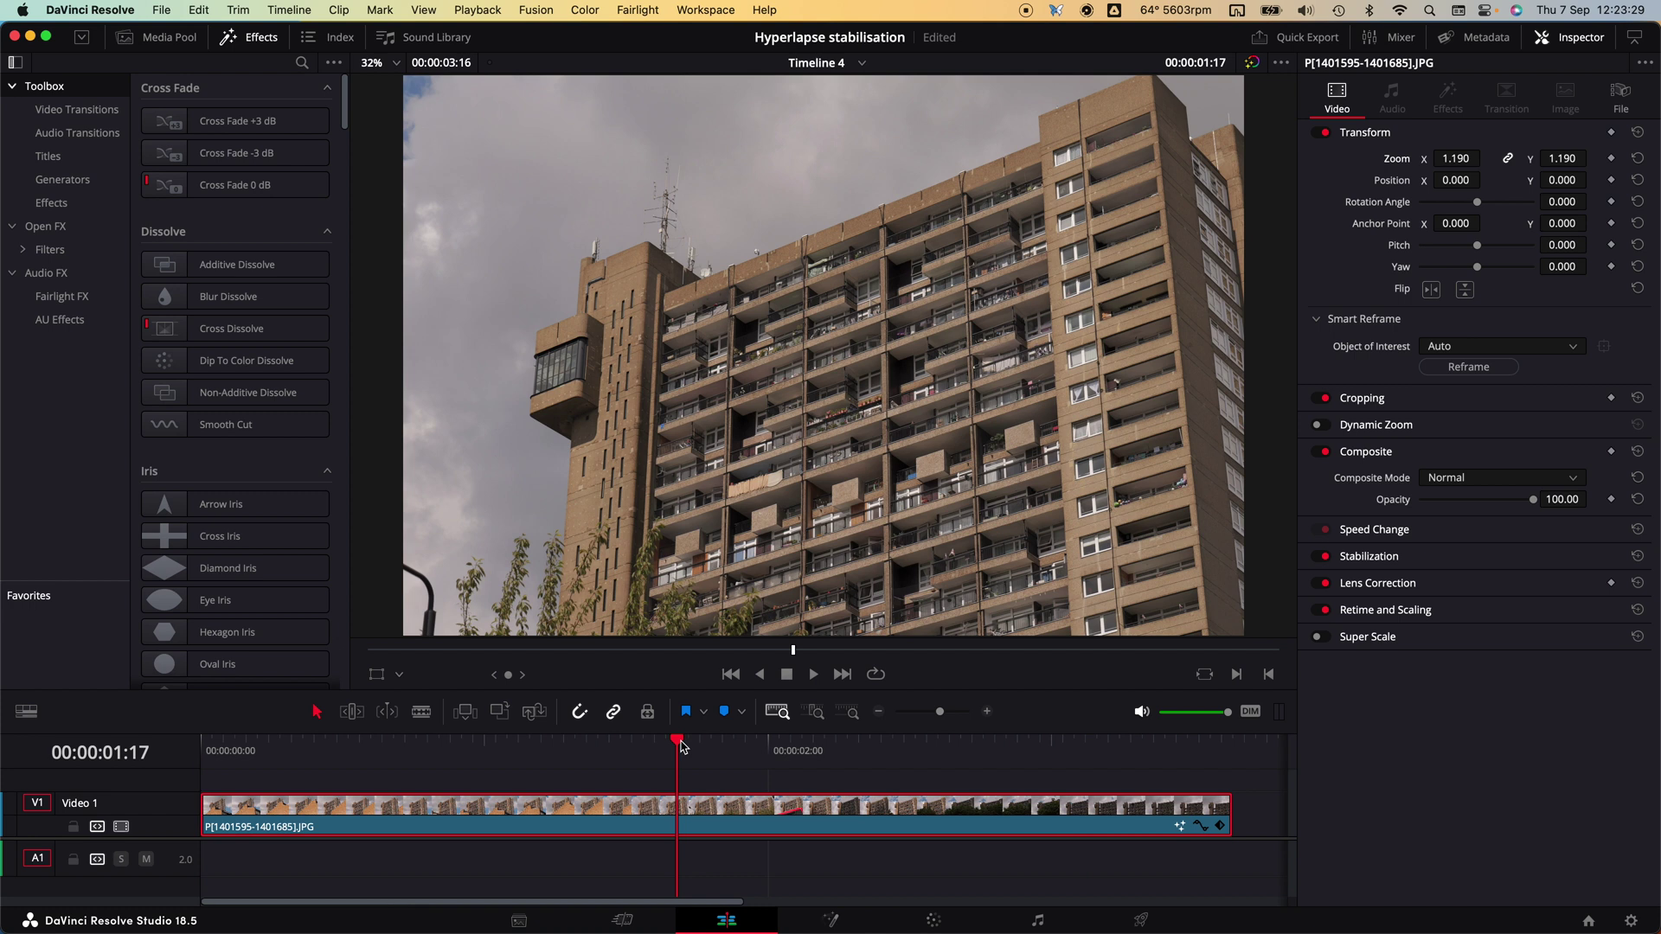
key("Home")
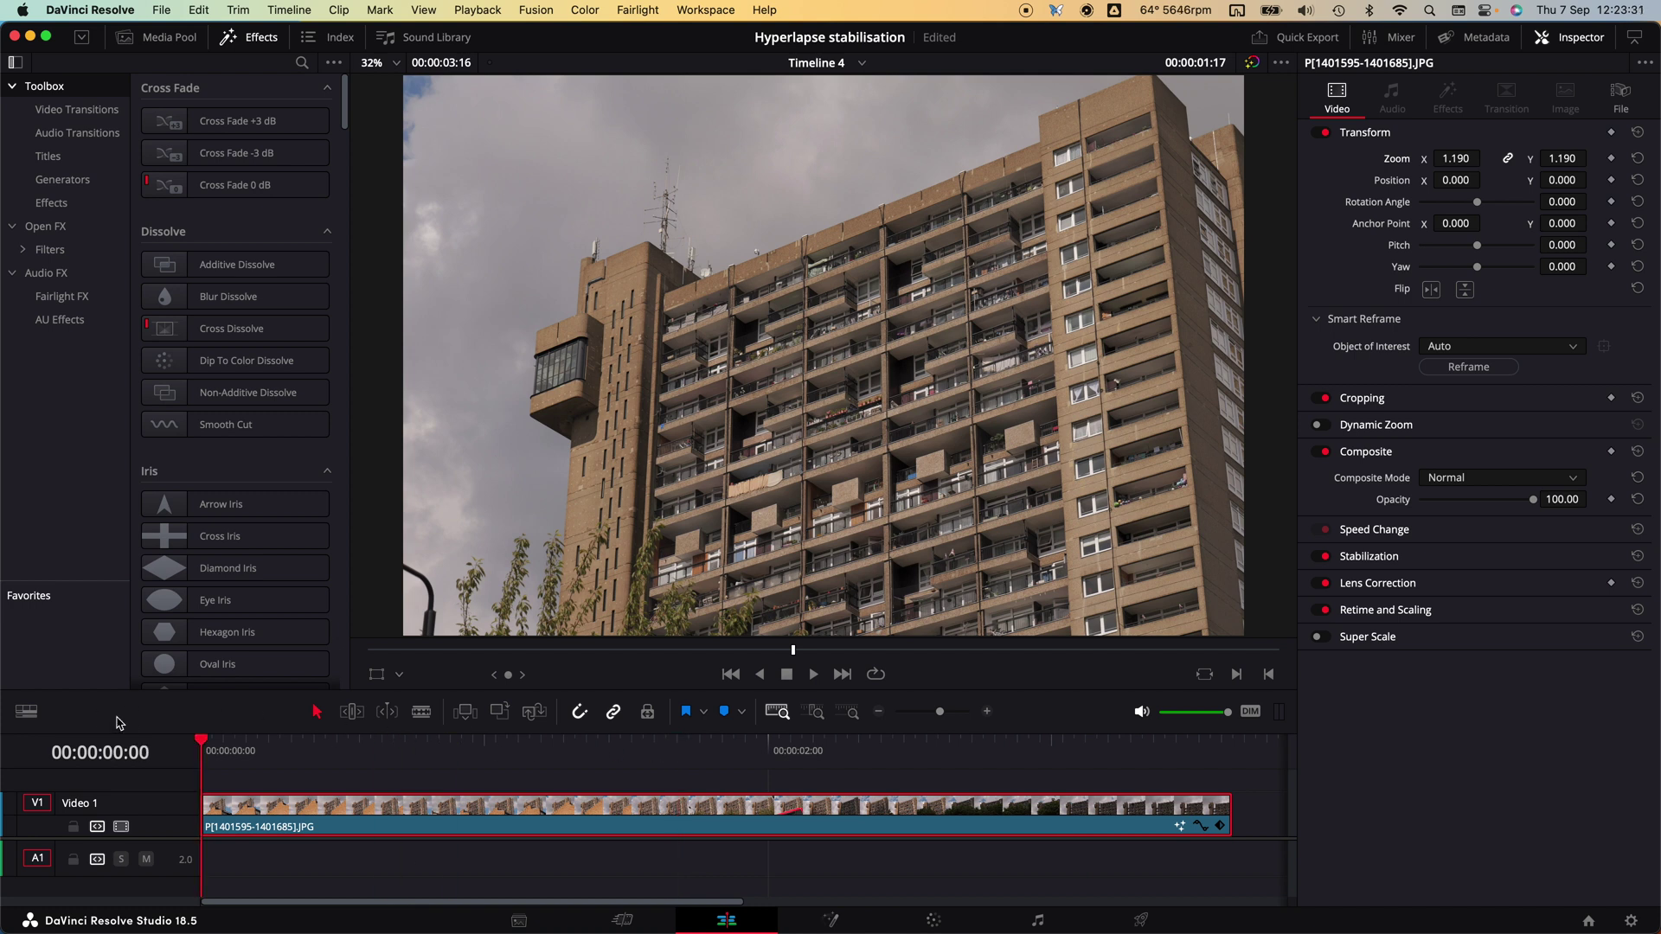